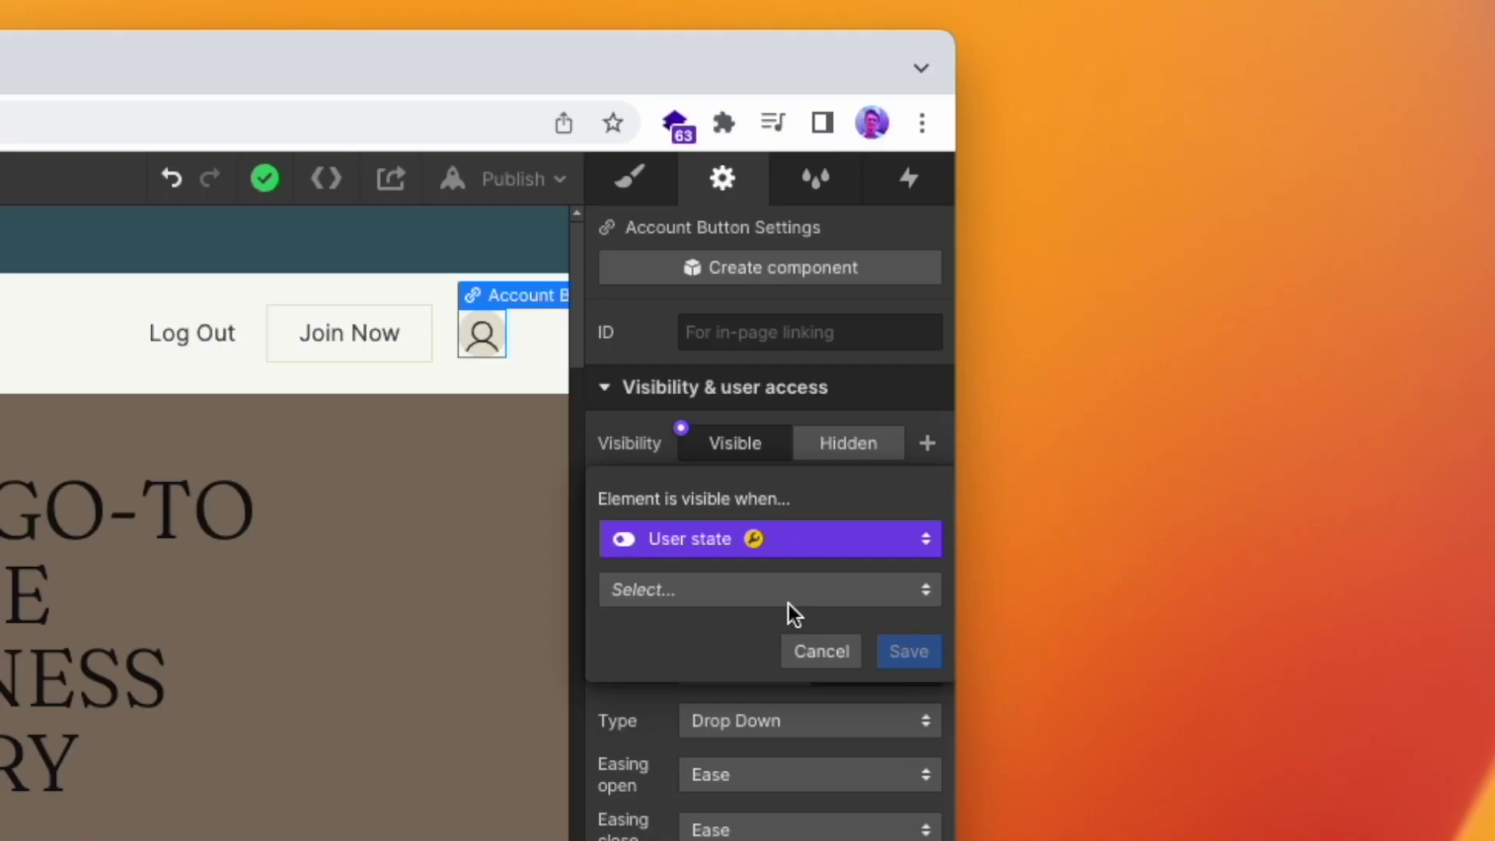
Set the 'This content is locked' box's visibility condition to User state is Logged In
click(787, 601)
click(792, 606)
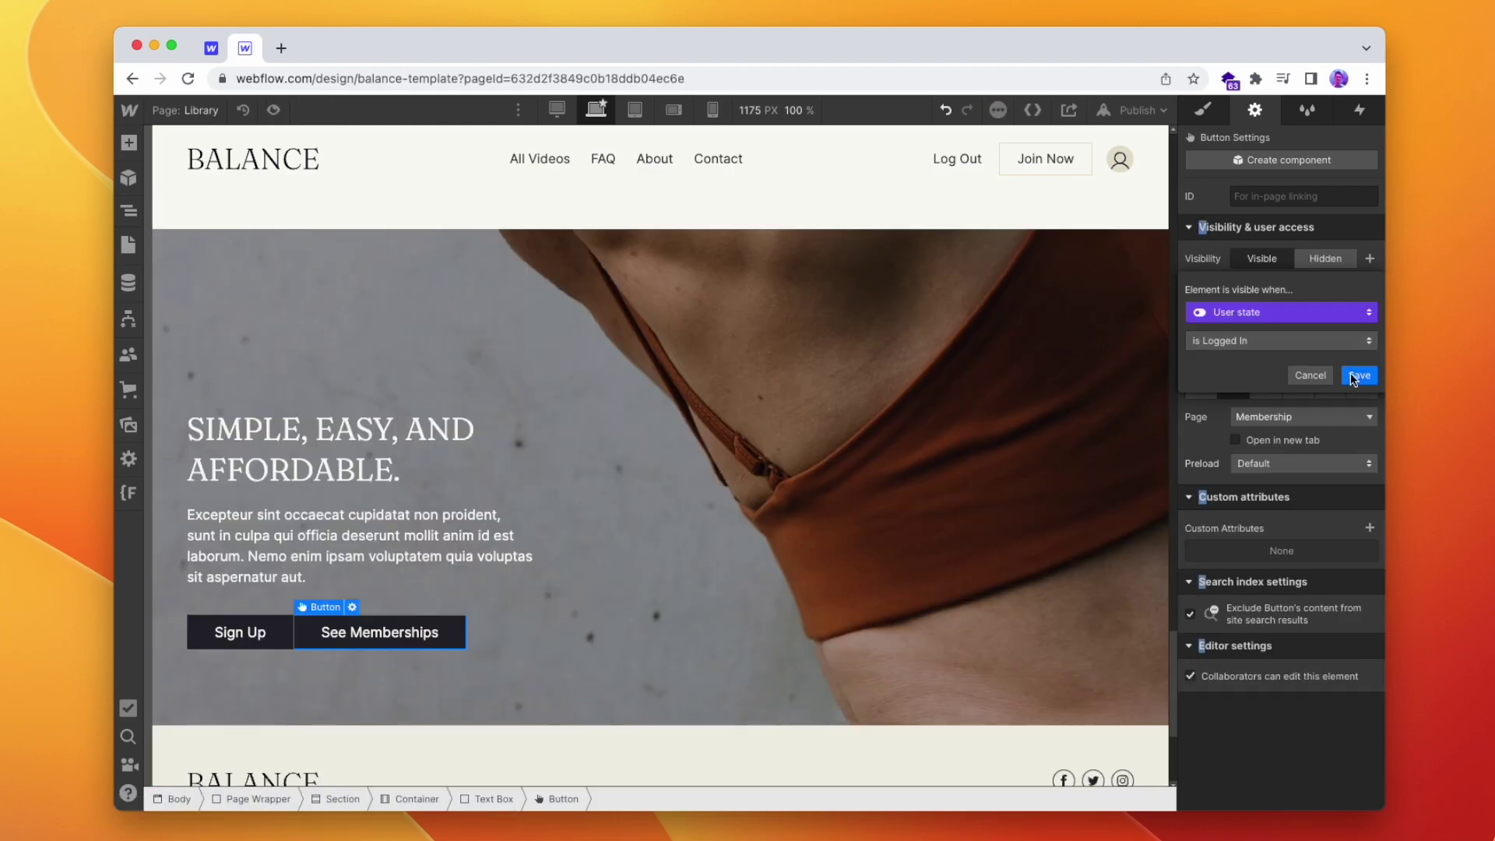
click(1357, 375)
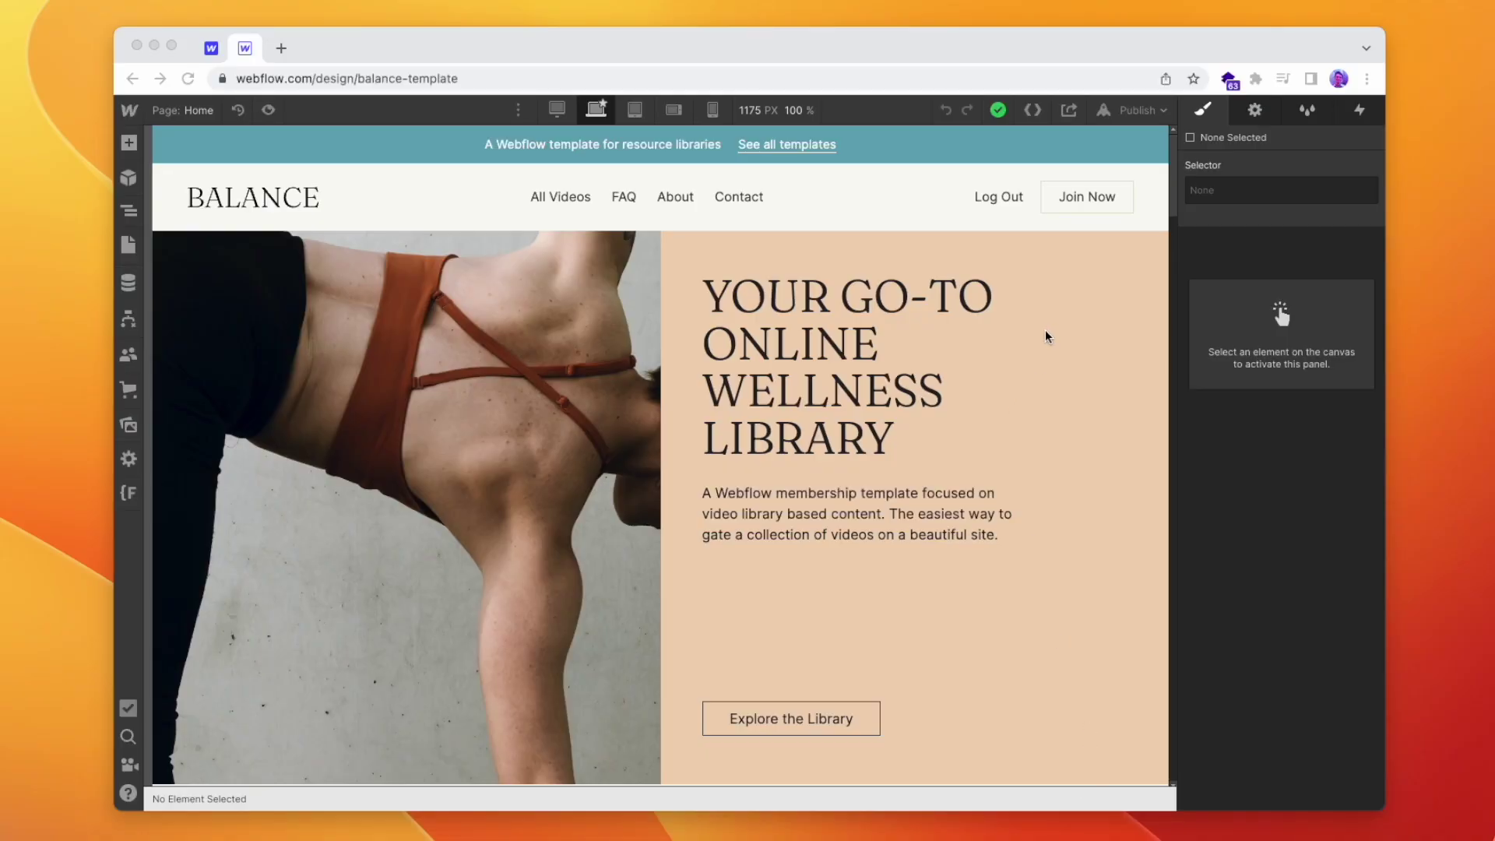
In the Navigation component, add a Link Block beside Join Now linking to the User Account page
click(1155, 213)
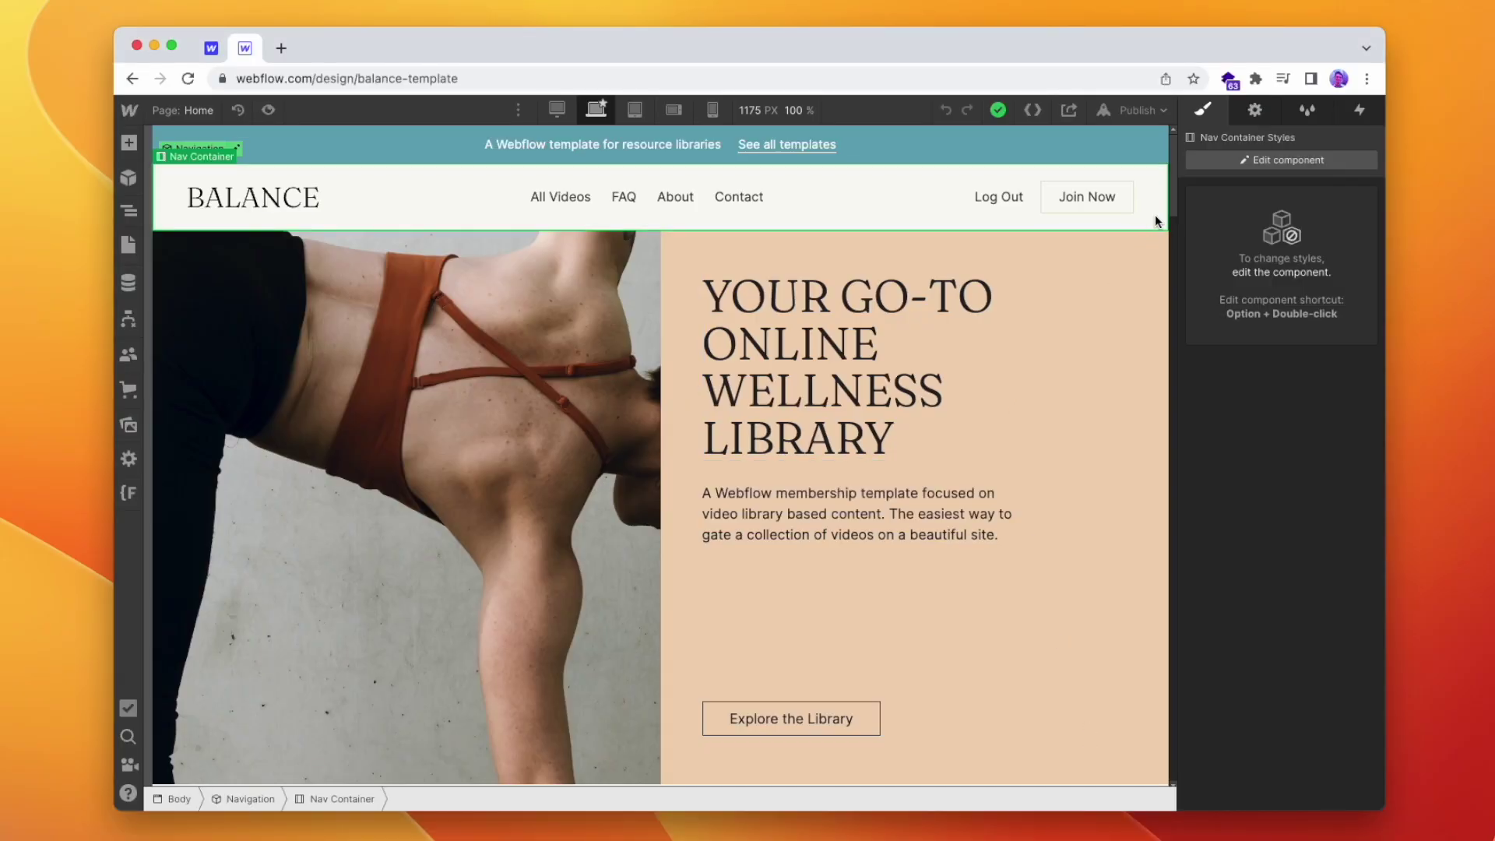
click(1279, 162)
click(129, 143)
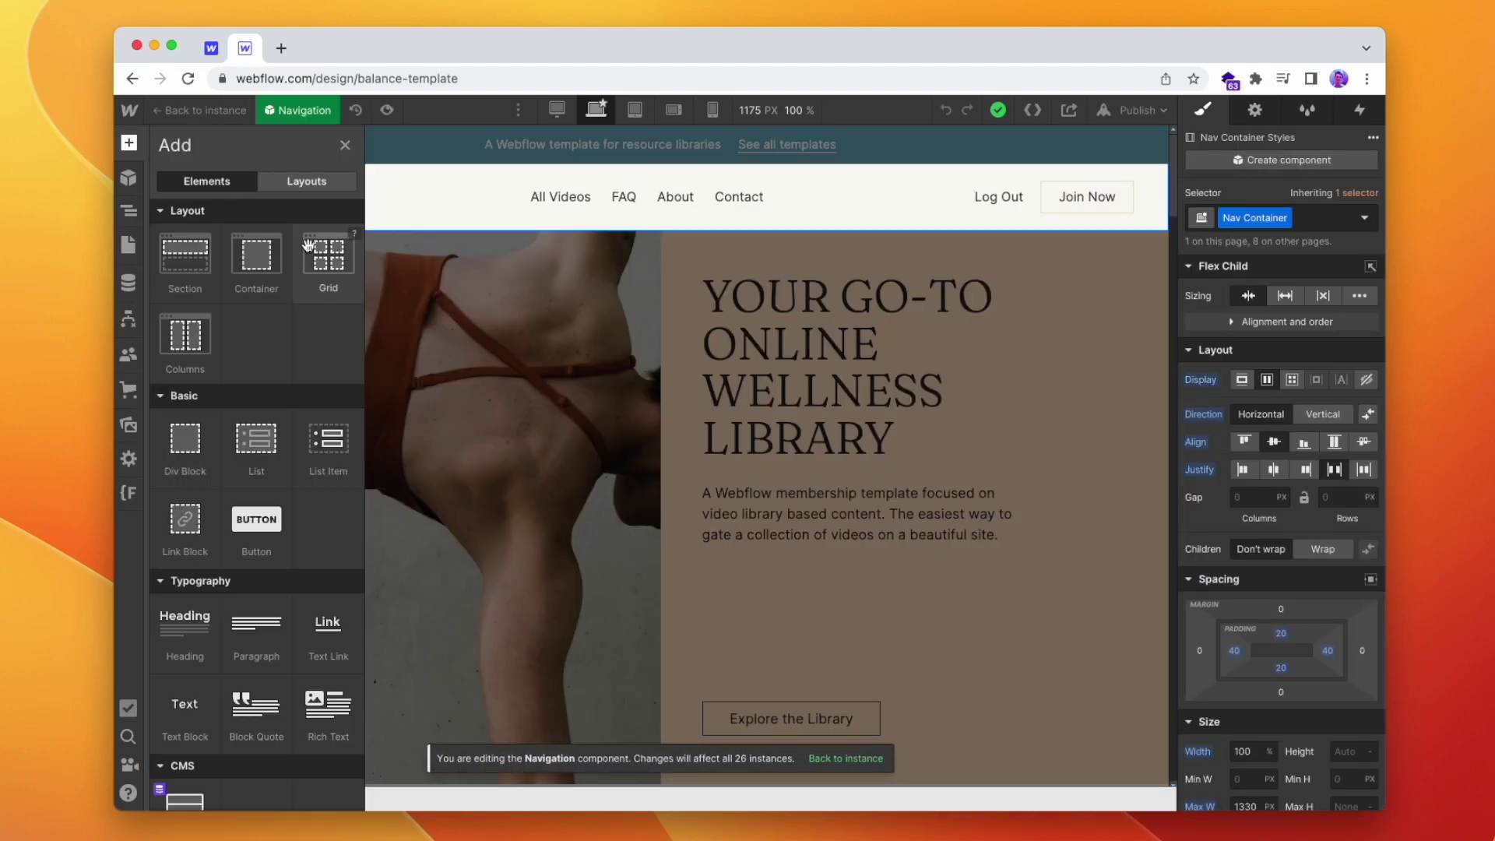
drag(167, 555, 1143, 201)
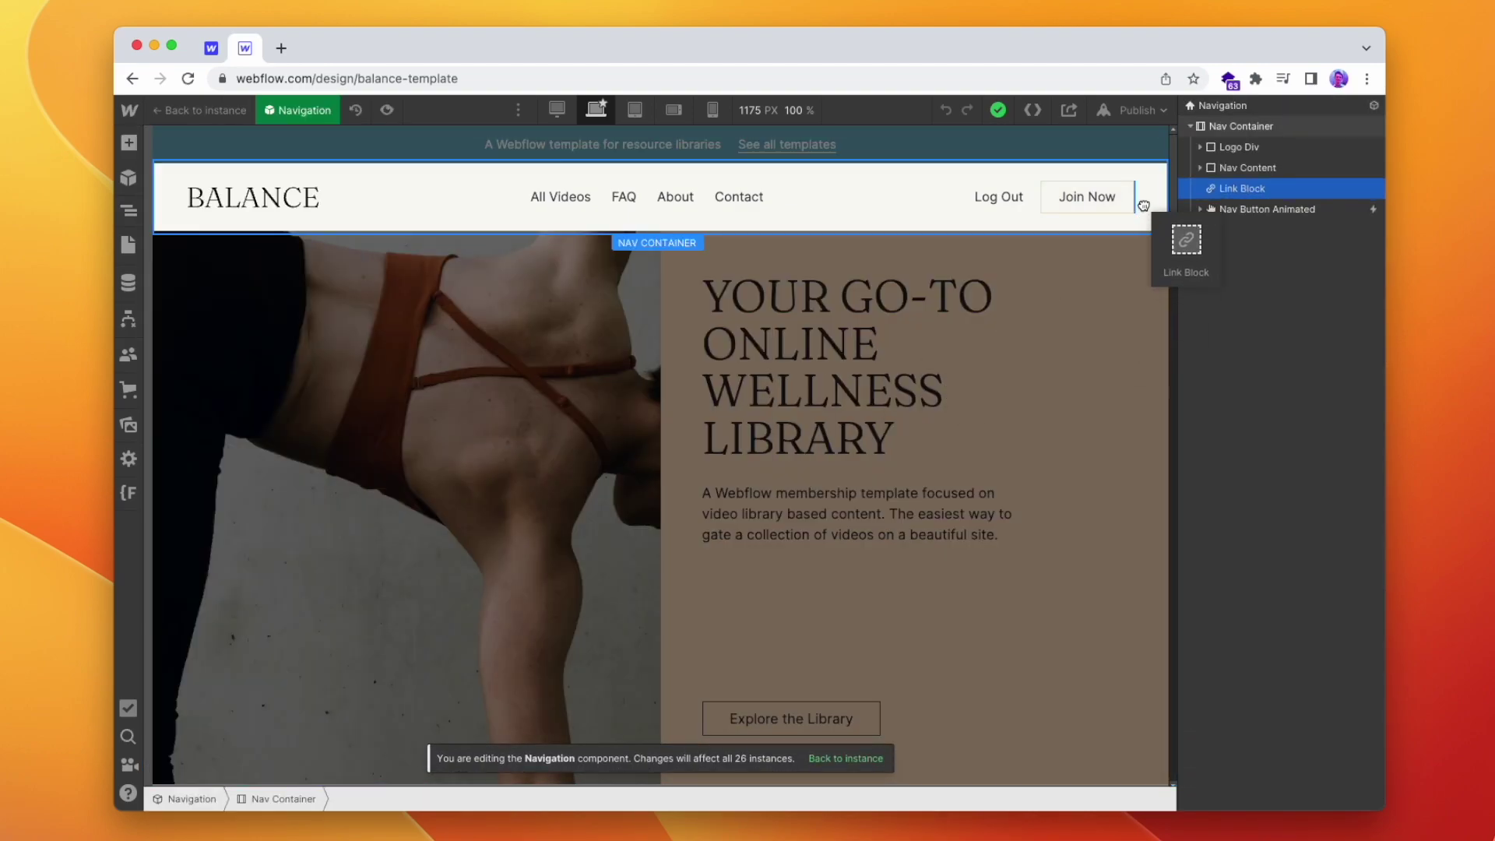
click(1022, 360)
click(1029, 365)
click(1035, 407)
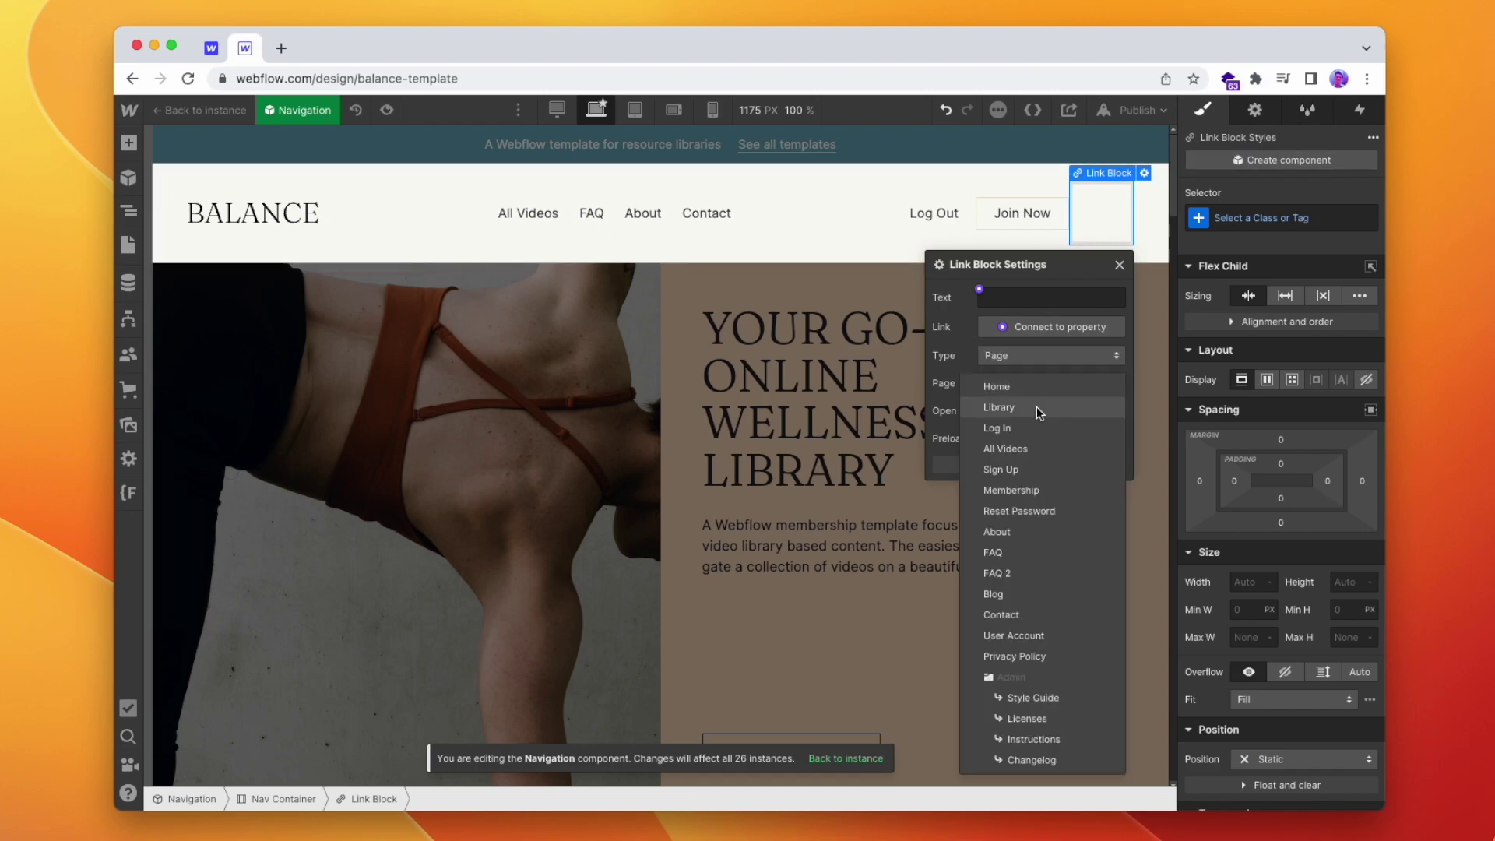
click(1035, 634)
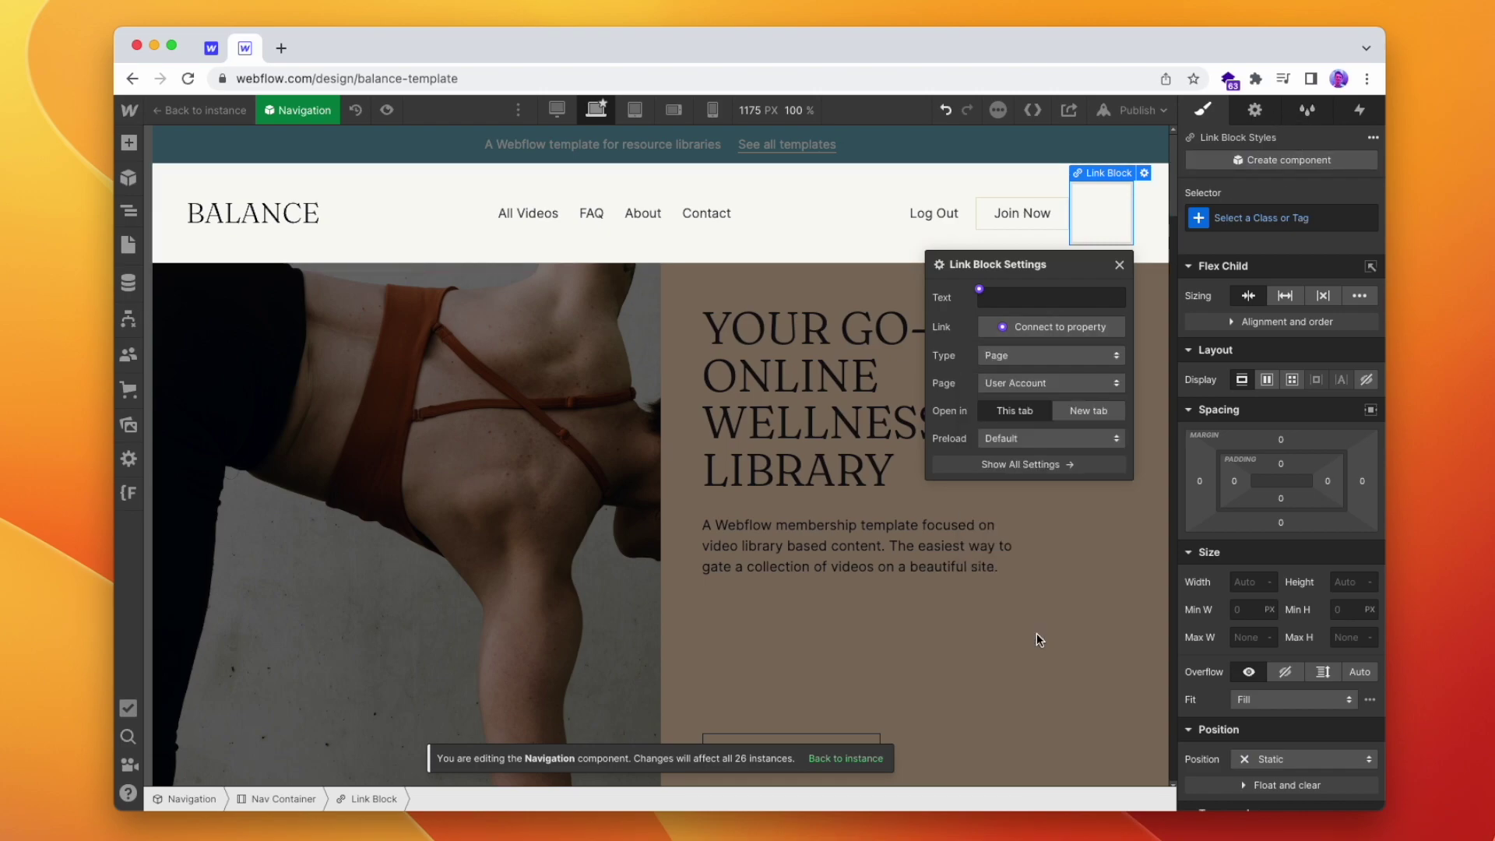
Put an image inside the link block showing the UserCircle-2.svg account icon
click(126, 144)
scroll(198, 544, down, 10)
click(198, 545)
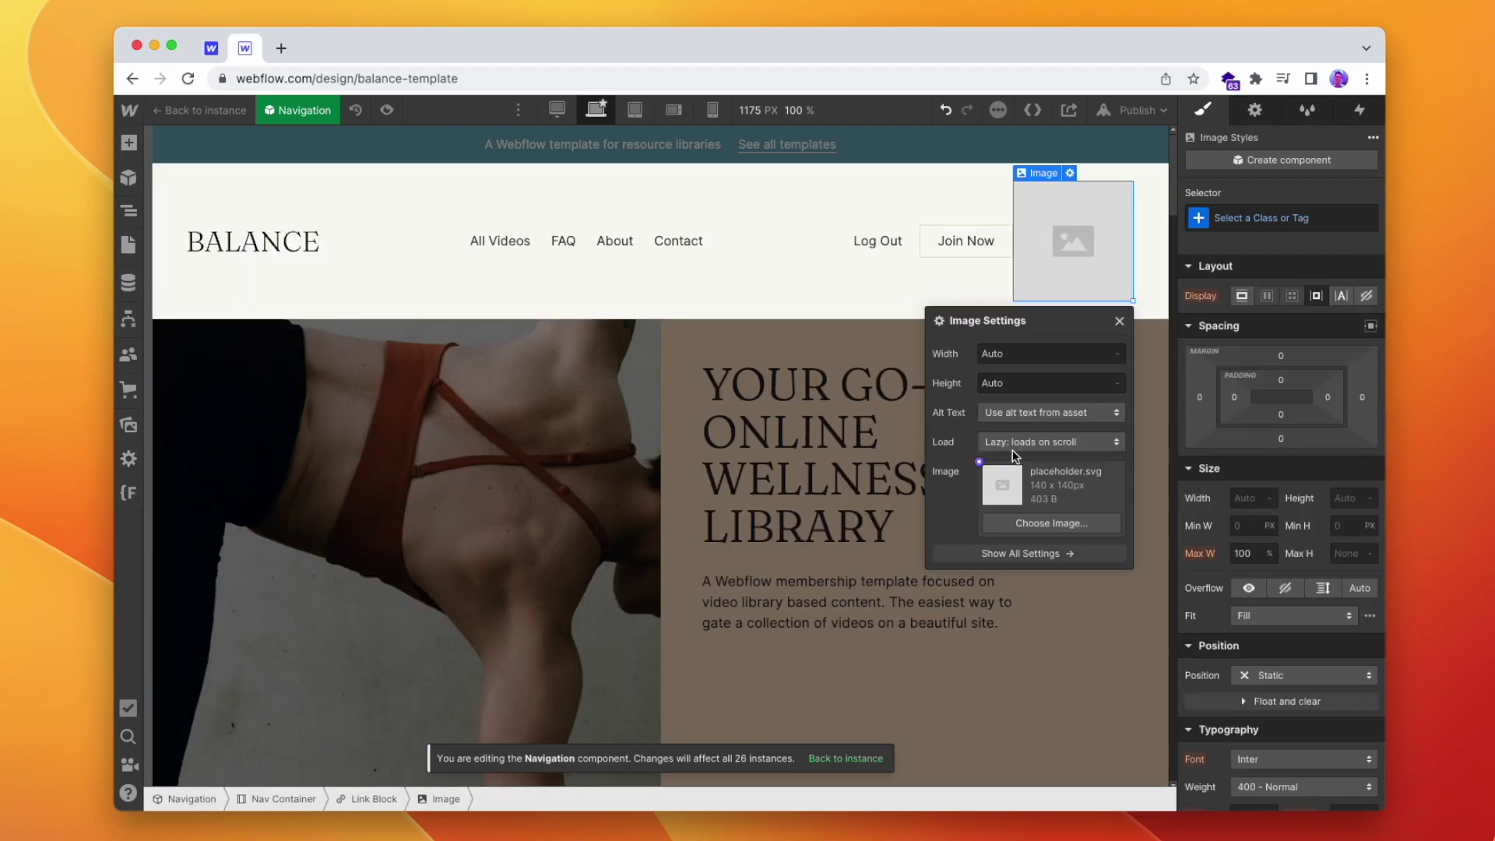
click(1047, 522)
click(247, 289)
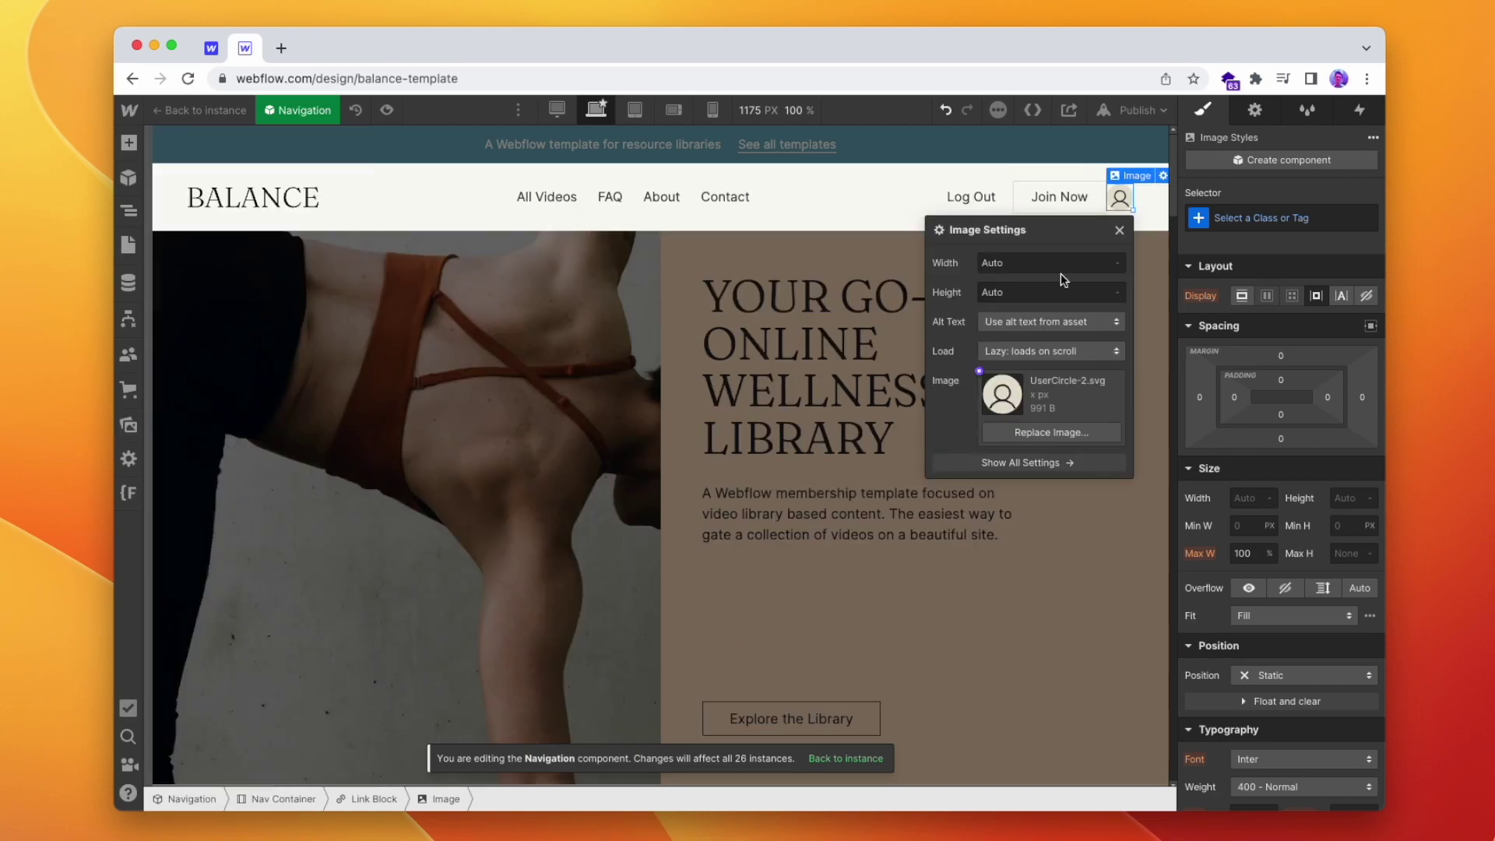
drag(1118, 244, 1120, 239)
click(1121, 230)
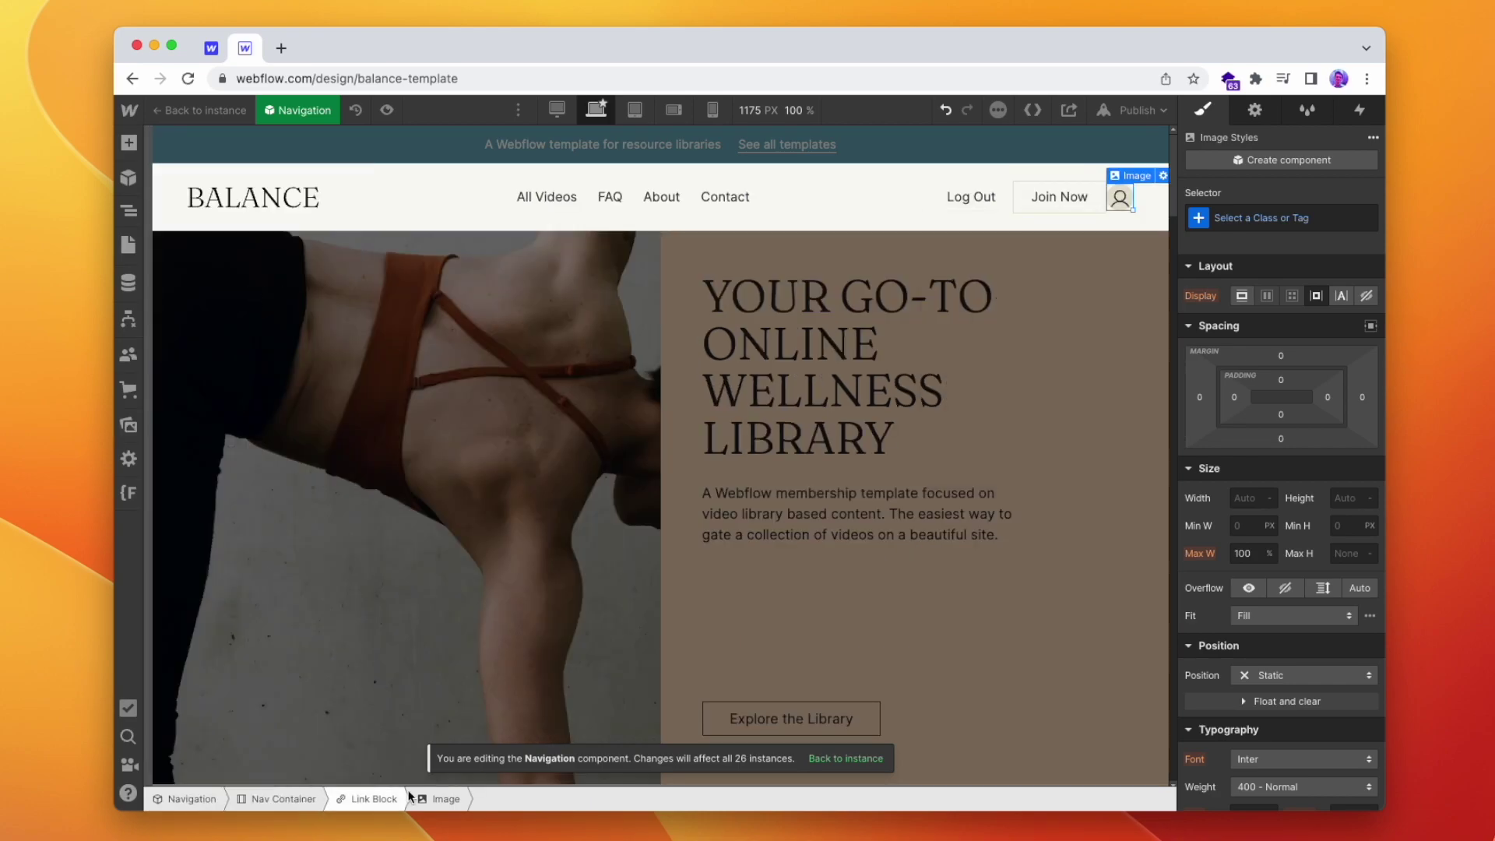
Give the account link a new 'Account Button' class with a left margin of 16
click(1281, 217)
text(Account L)
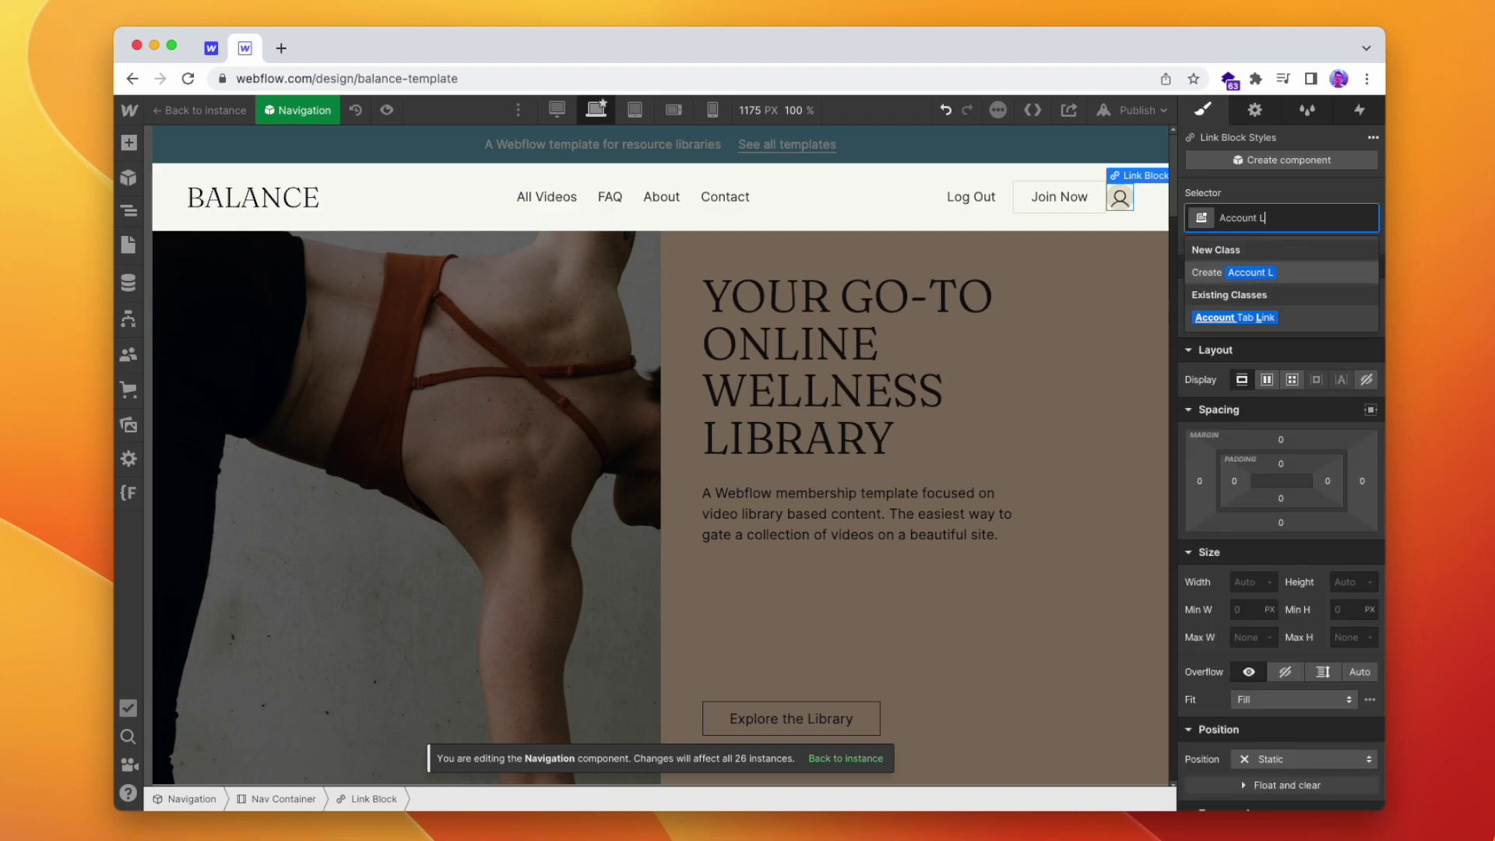
key(BackSpace)
text(But)
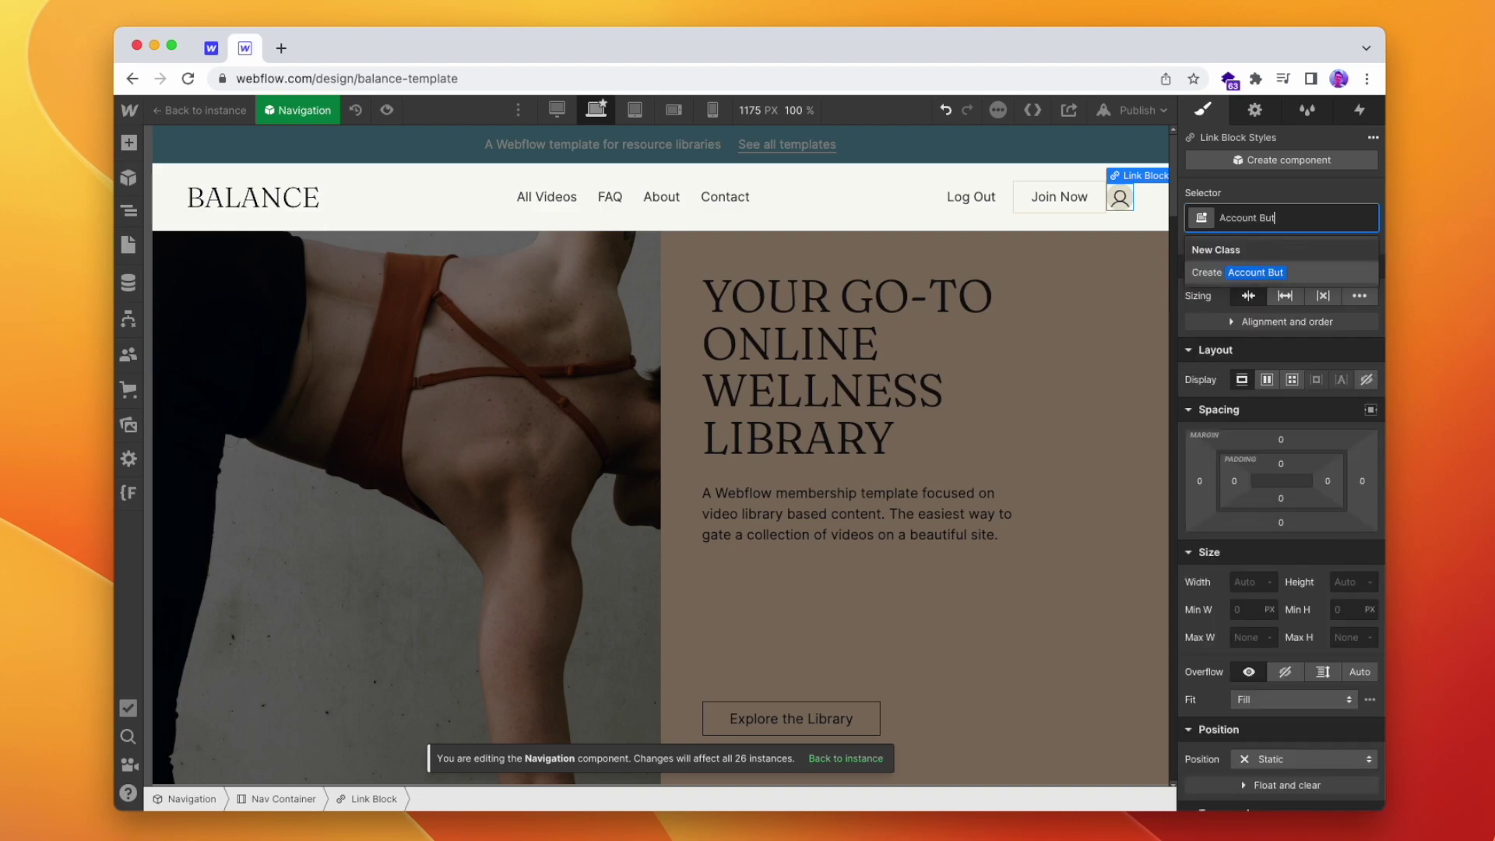
key(Return)
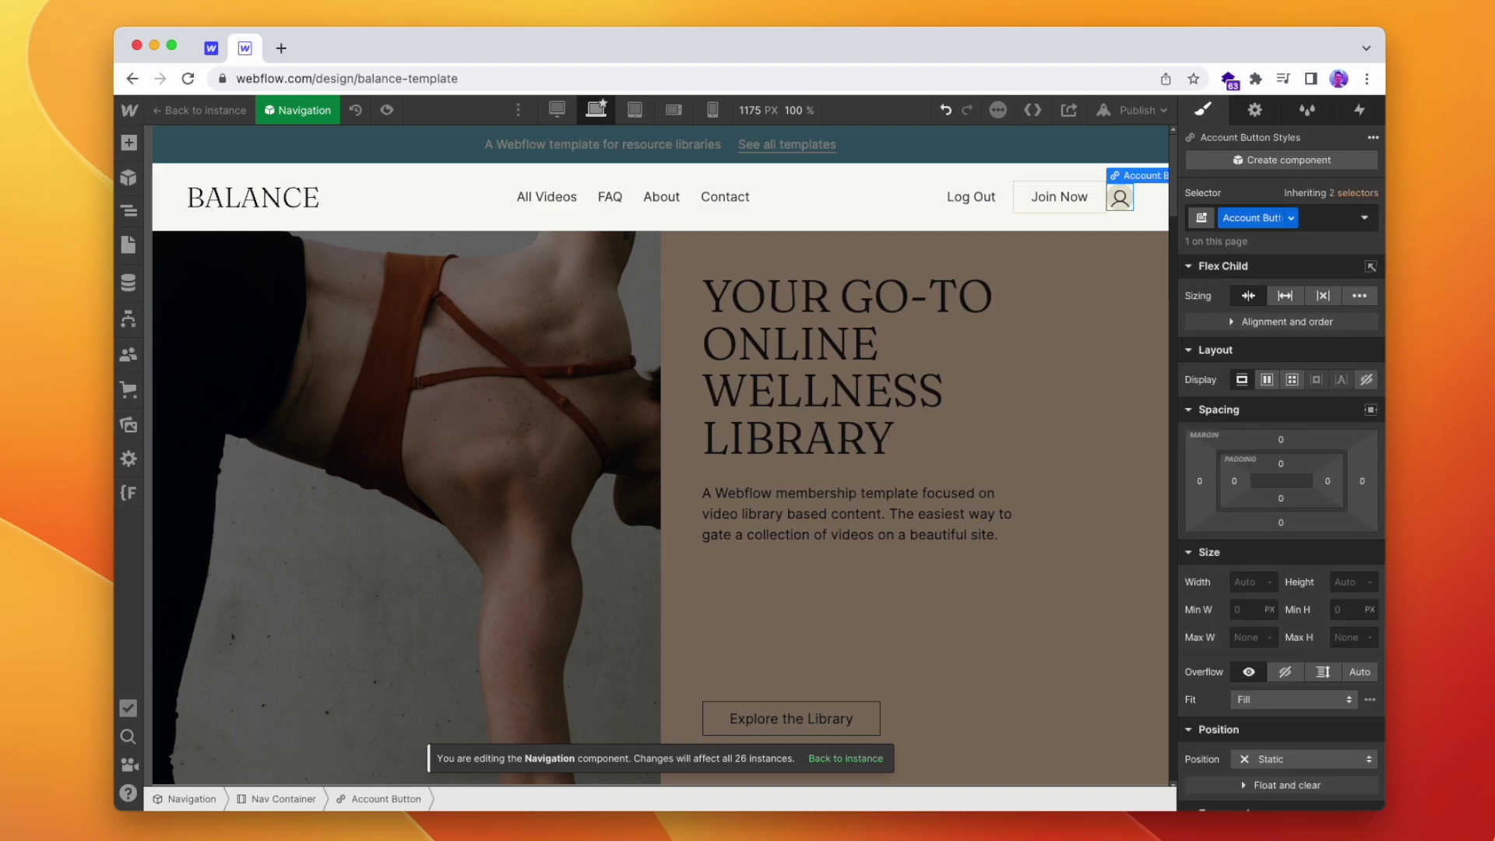
click(1200, 483)
text(1)
key(Return)
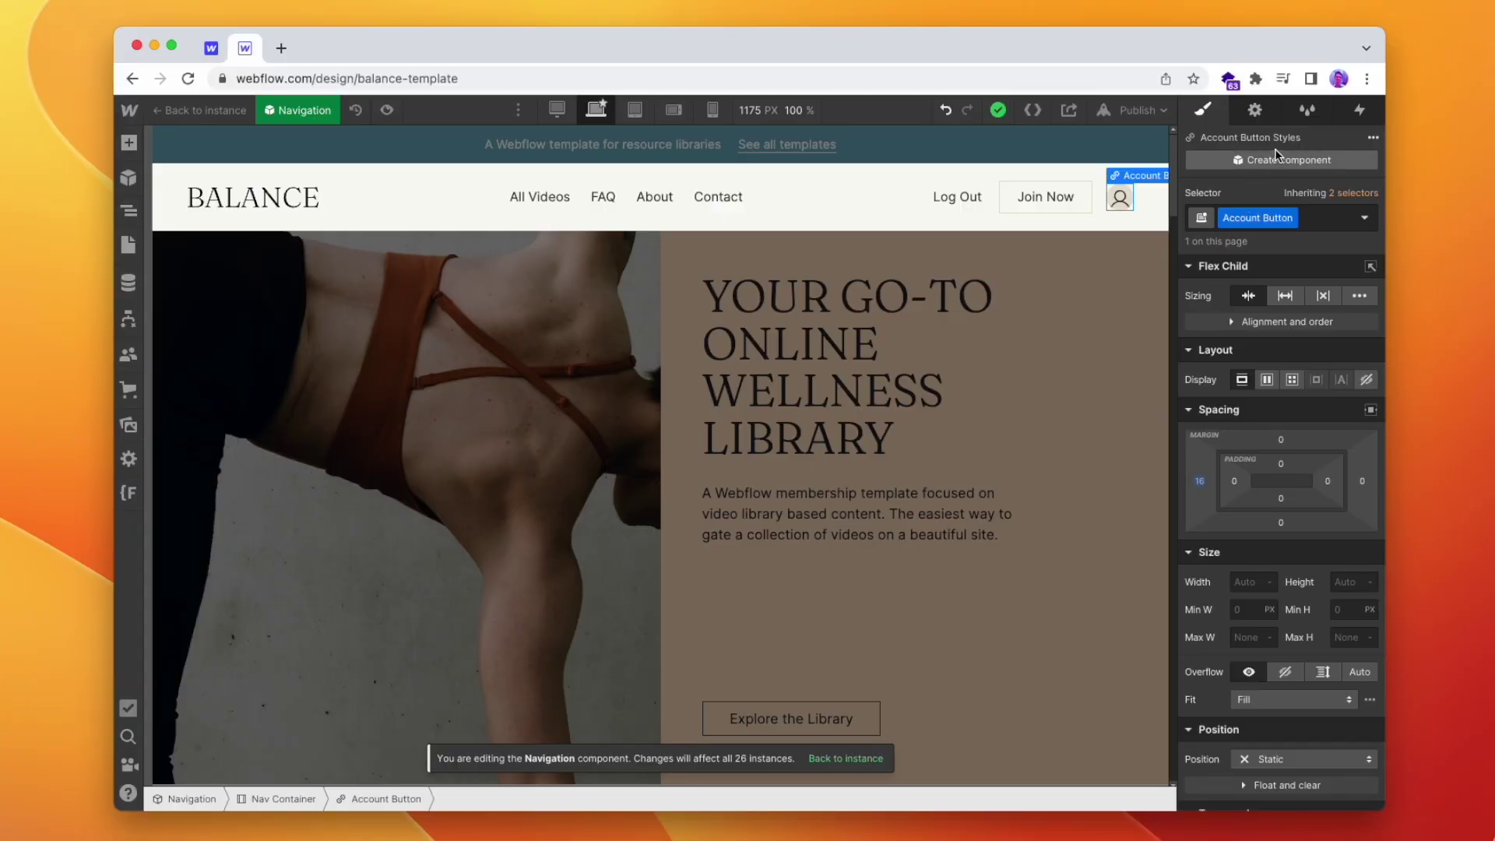
click(1255, 111)
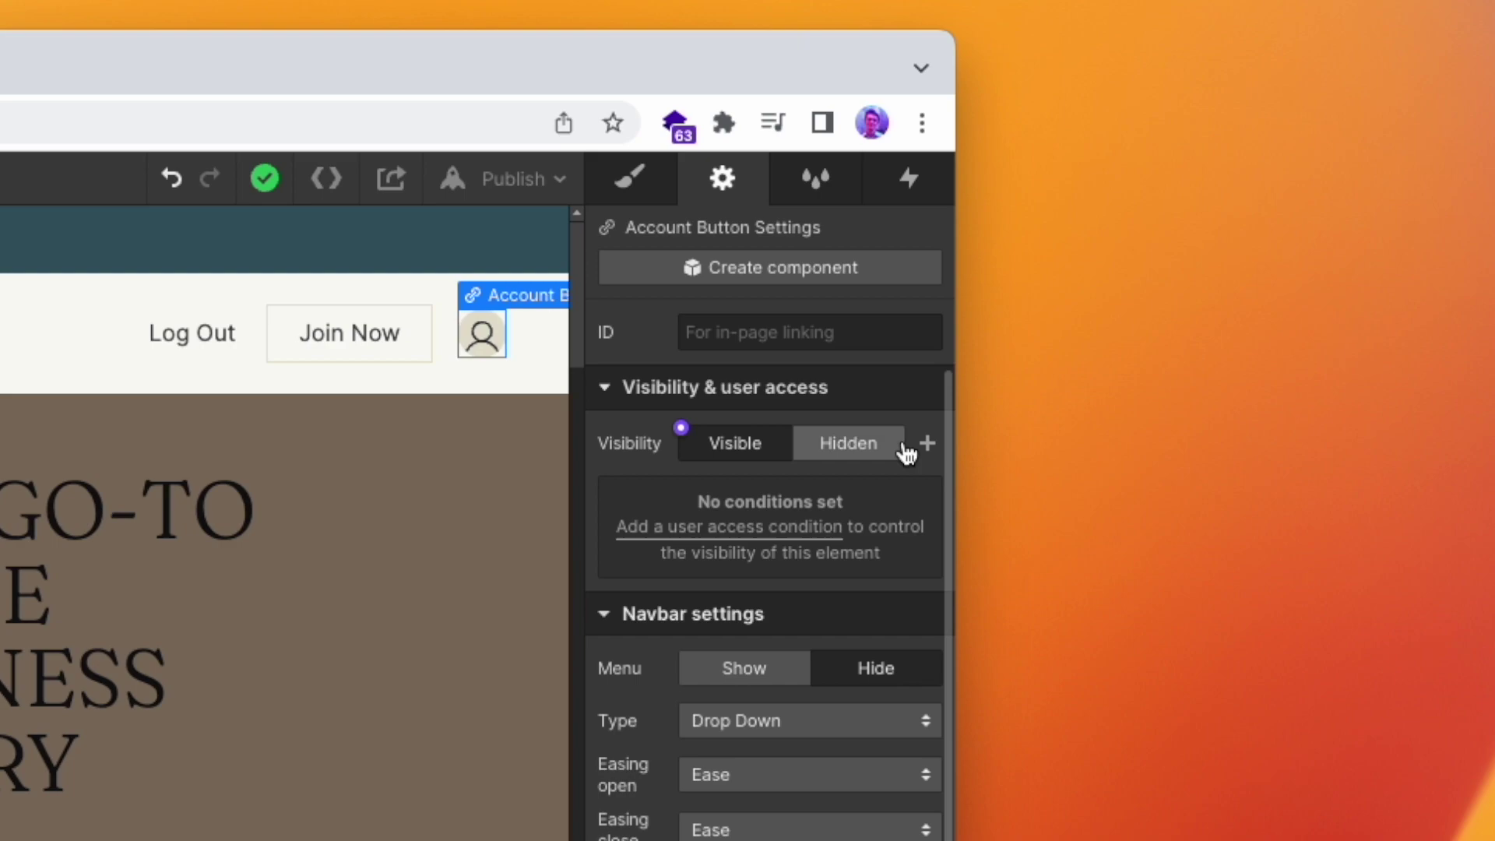
Show the account link only when User state is Logged In, then exit component editing
click(926, 445)
click(788, 531)
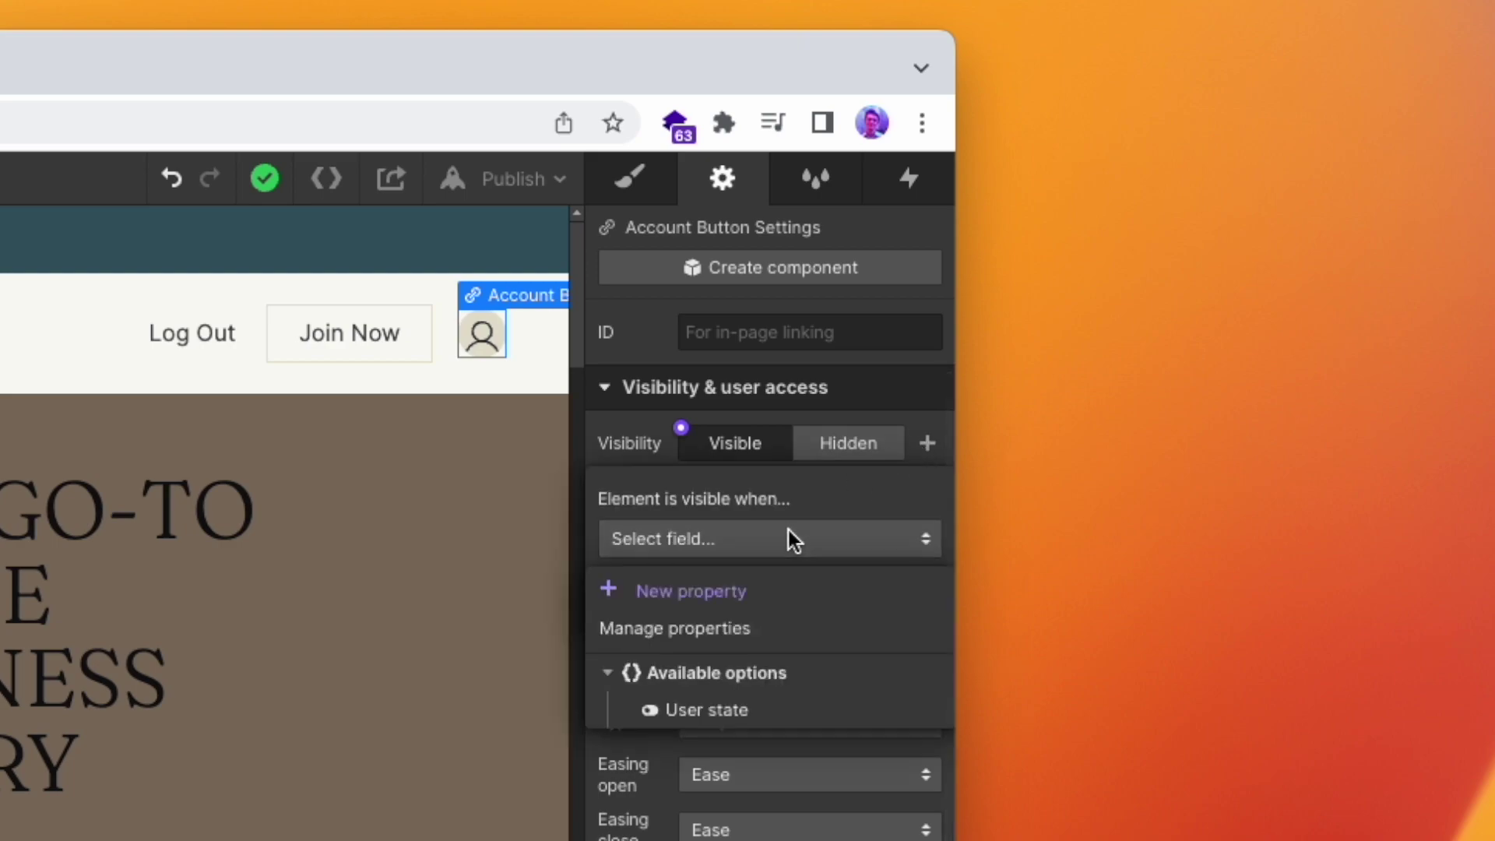
click(765, 696)
click(793, 591)
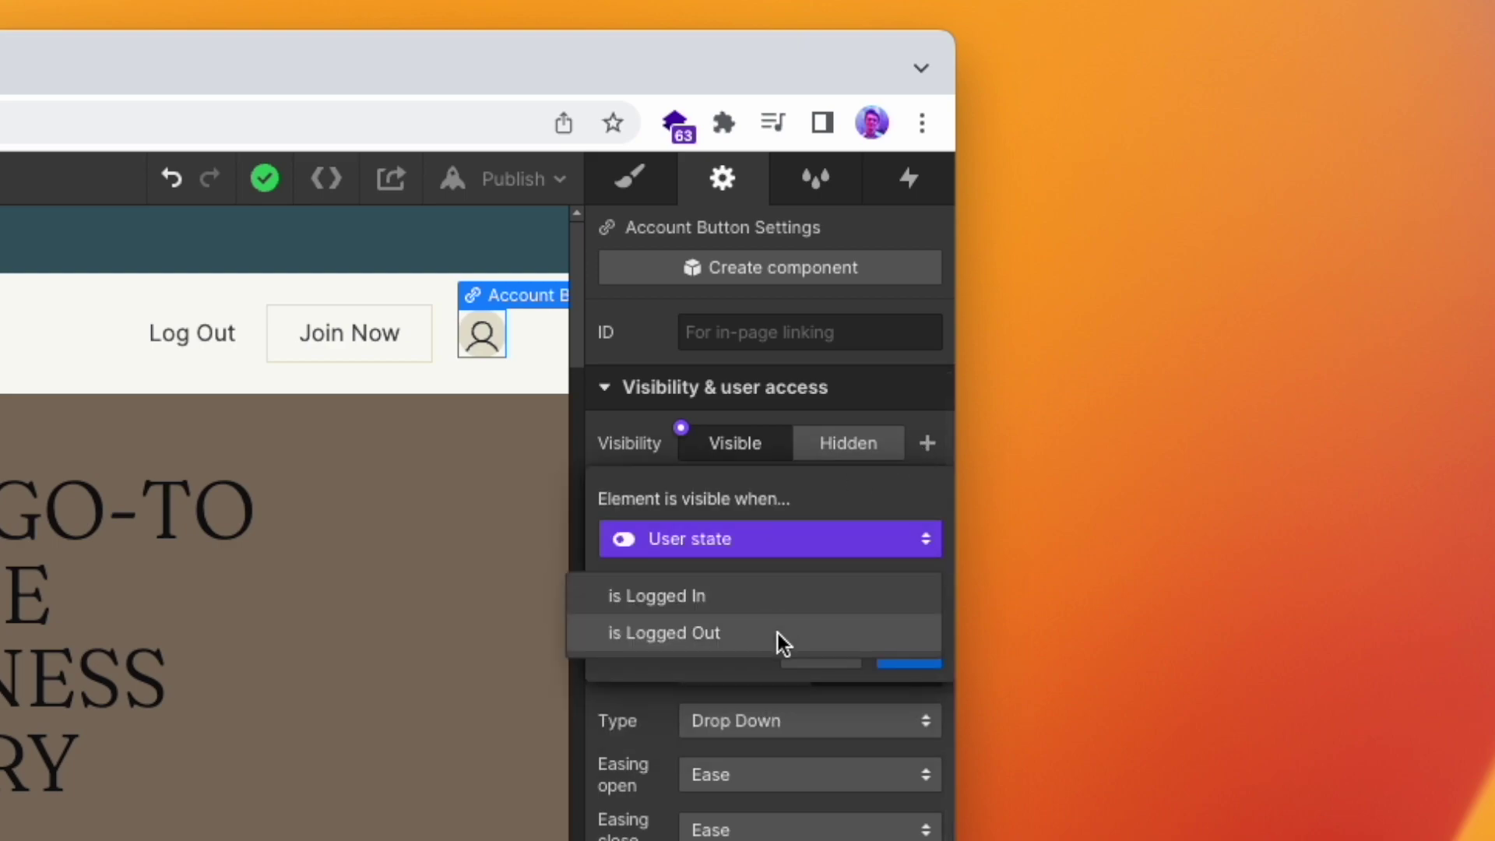
click(791, 606)
click(909, 660)
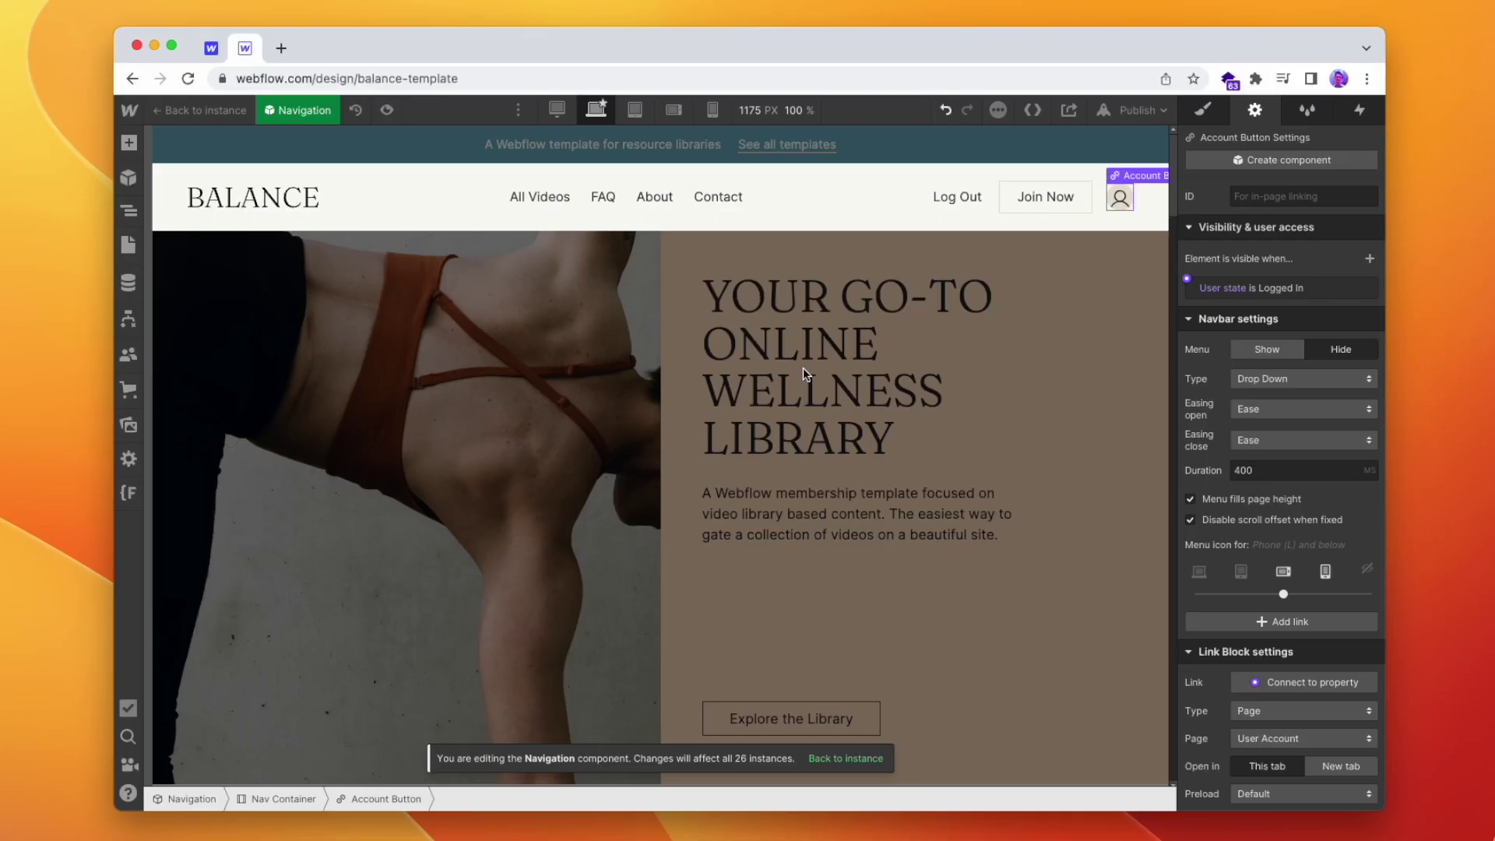
key(Escape)
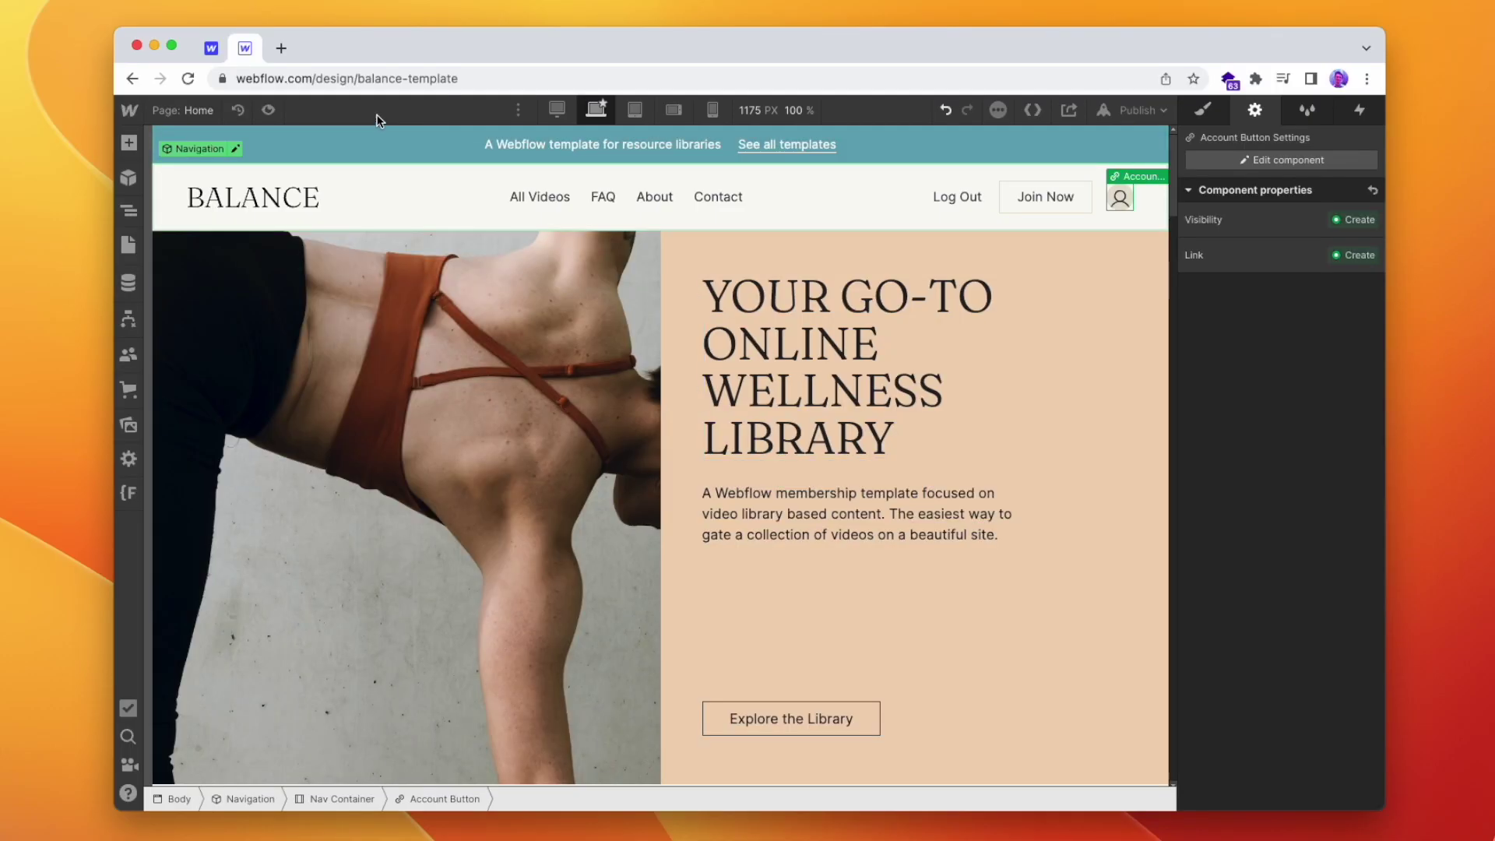
Preview the page, then publish the site to balance-template.webflow.io
click(268, 109)
key(Escape)
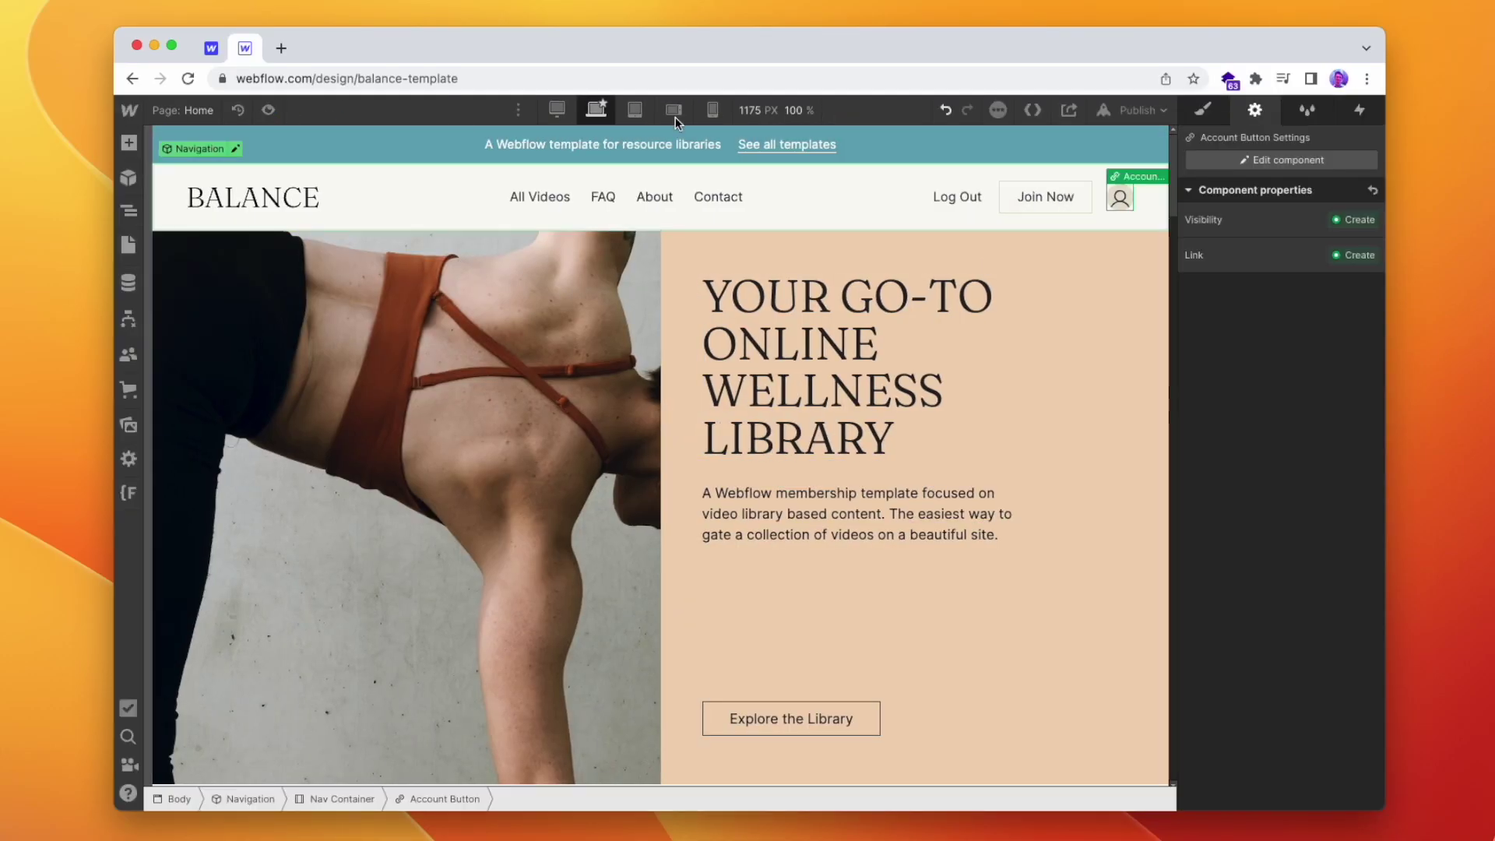
click(1146, 113)
click(1110, 322)
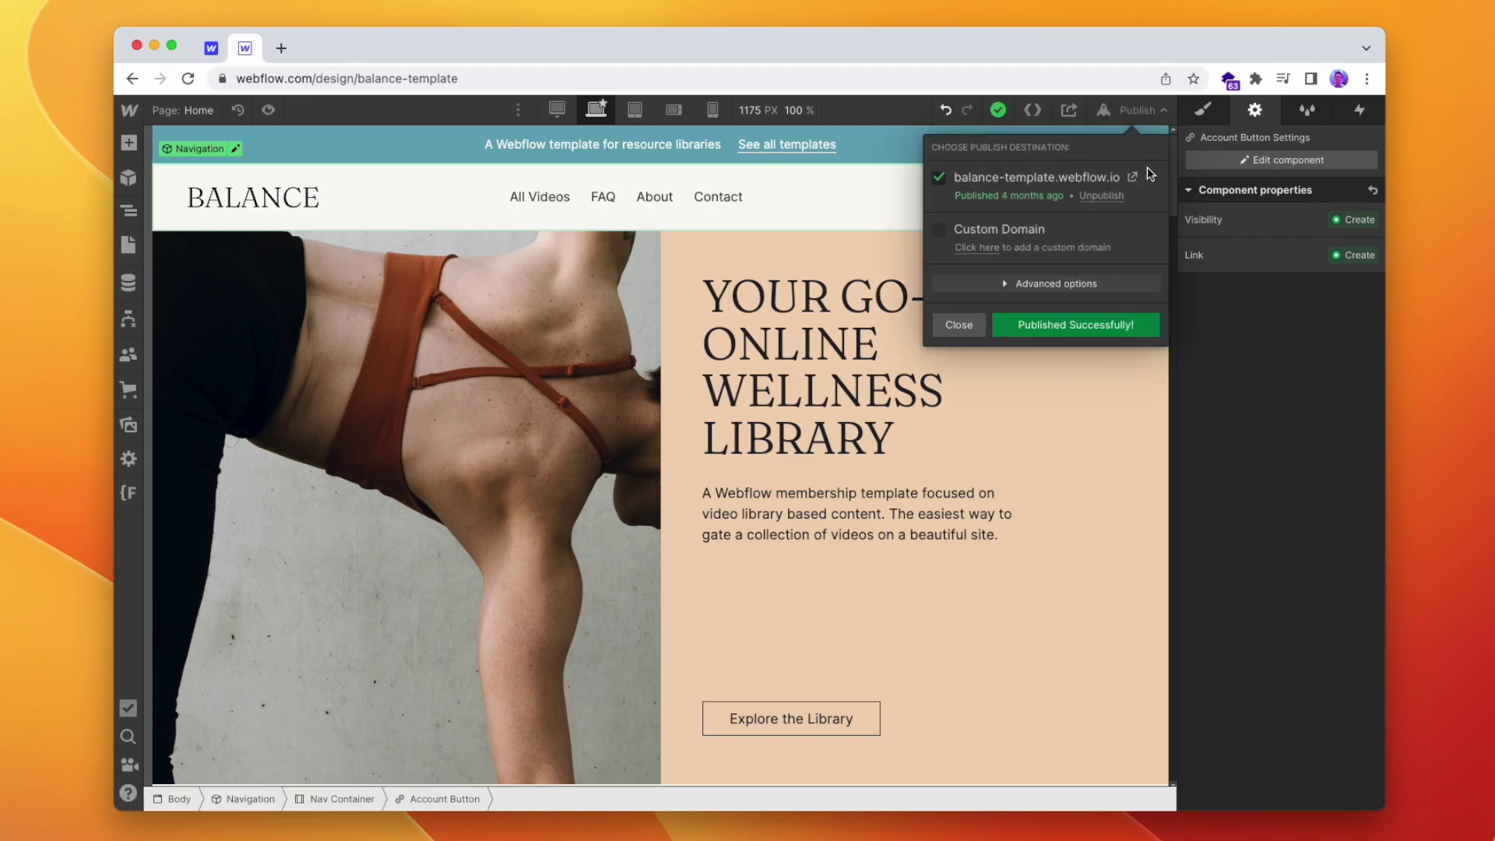
Check the published live site, then bring up the list of site pages
click(1132, 178)
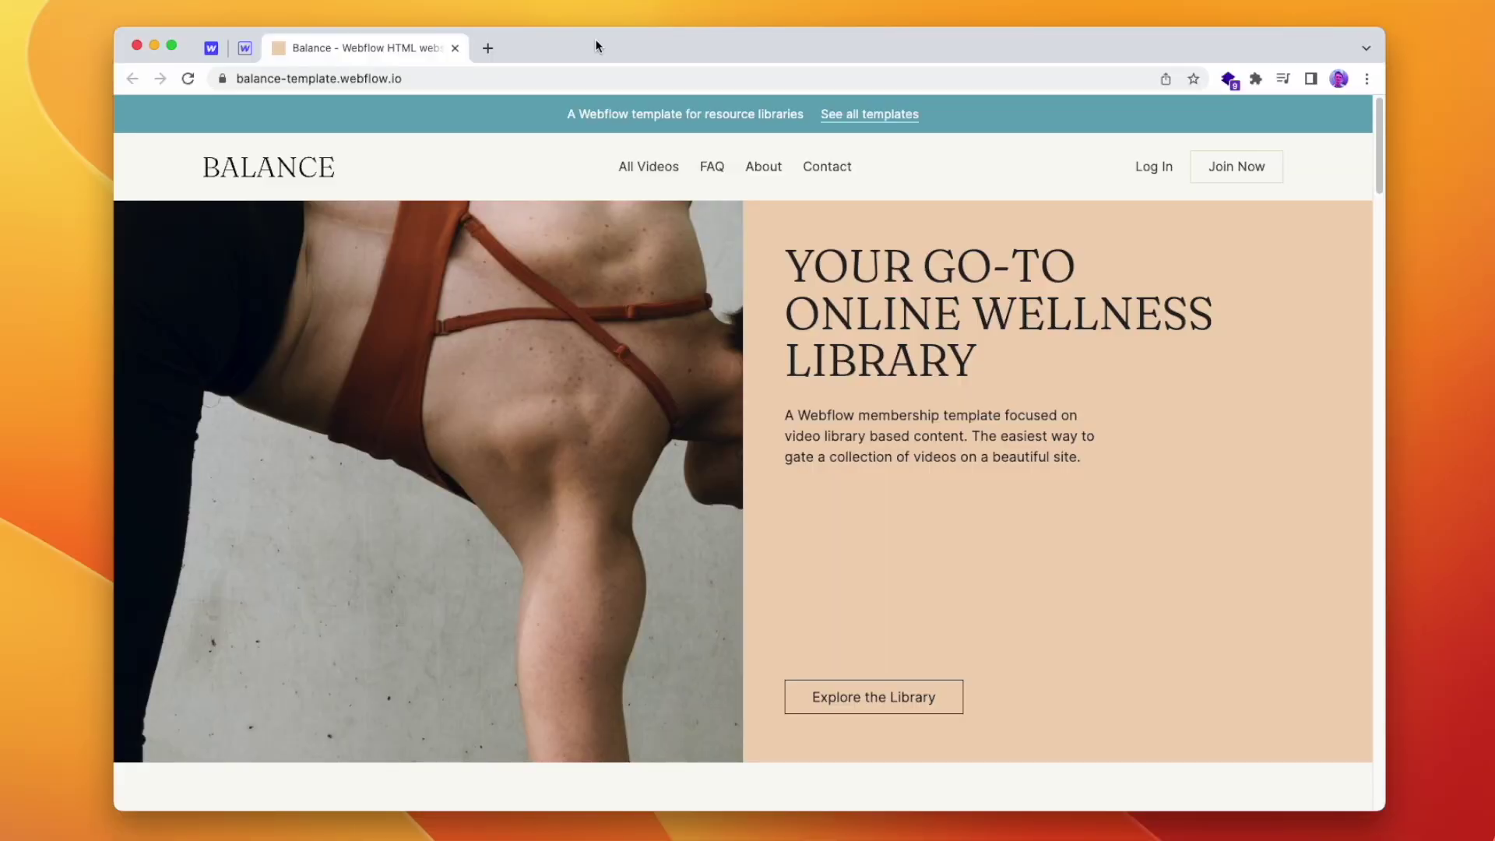
click(453, 49)
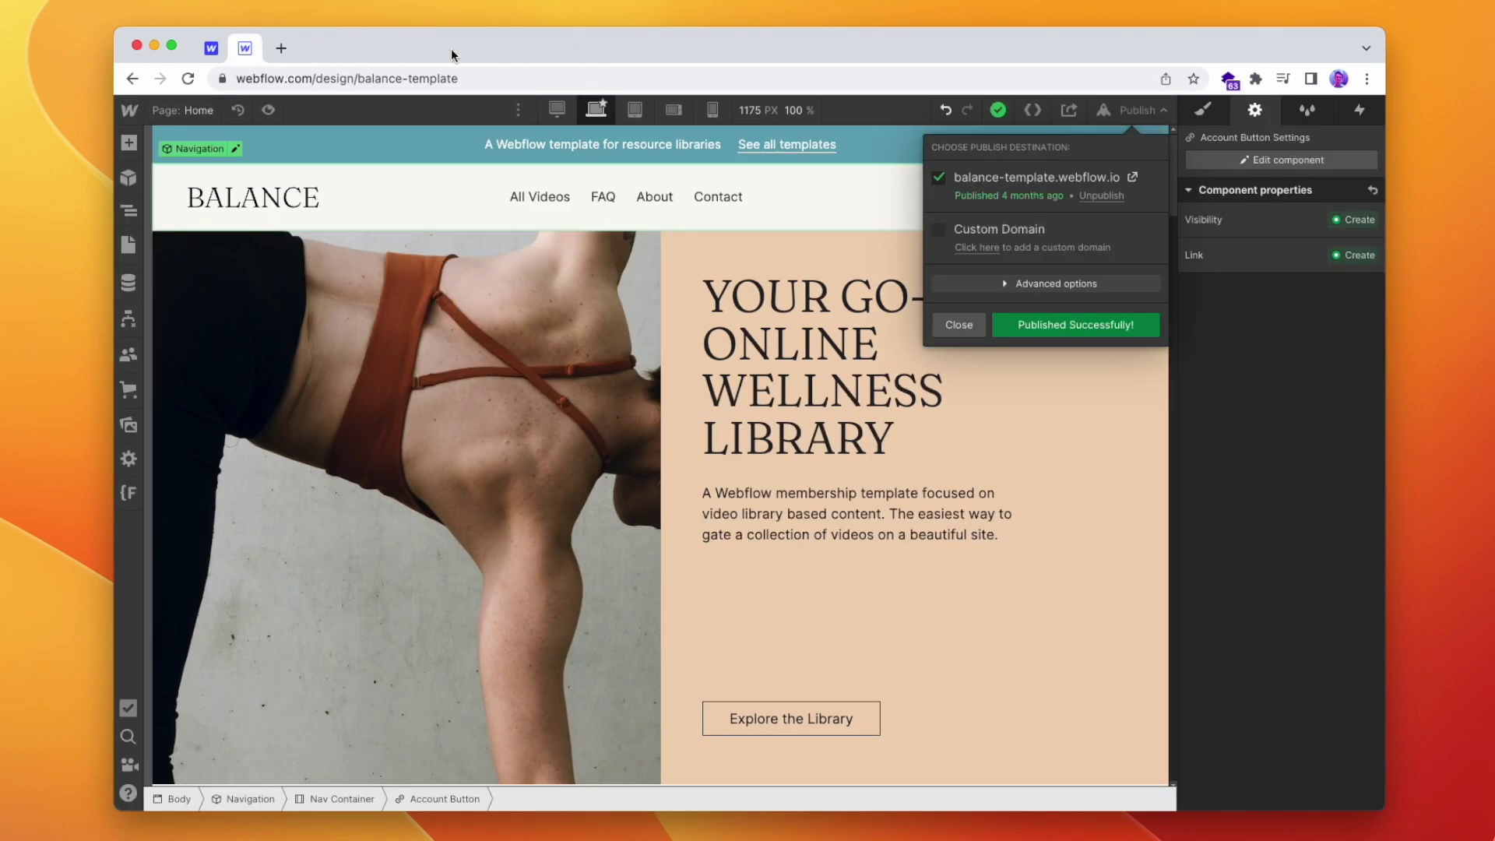
click(189, 114)
scroll(241, 657, down, 5)
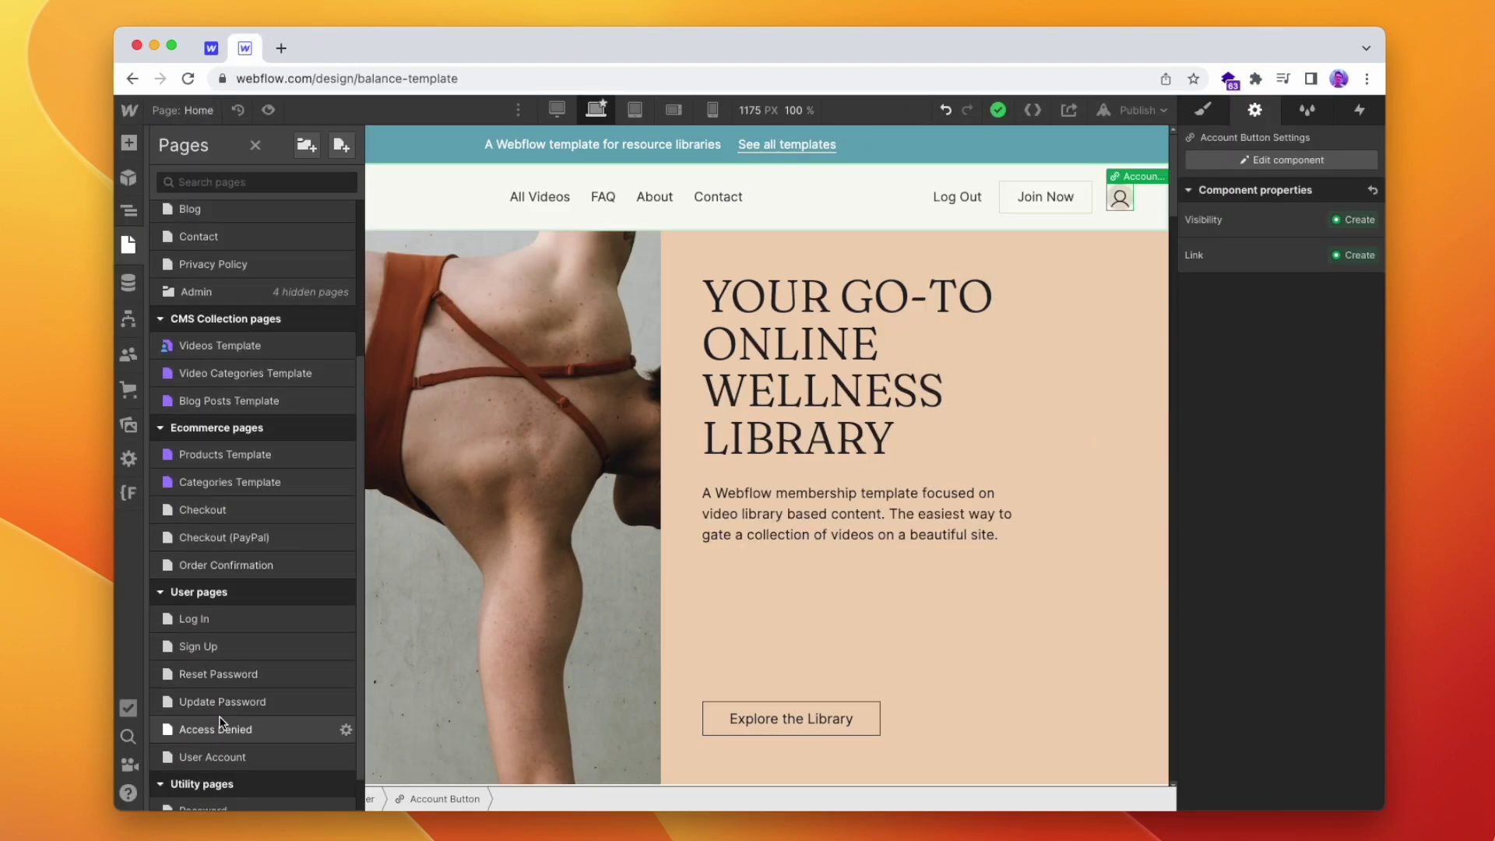
On the Access Denied page, duplicate the locked-content box and show the copy only when logged out
click(220, 722)
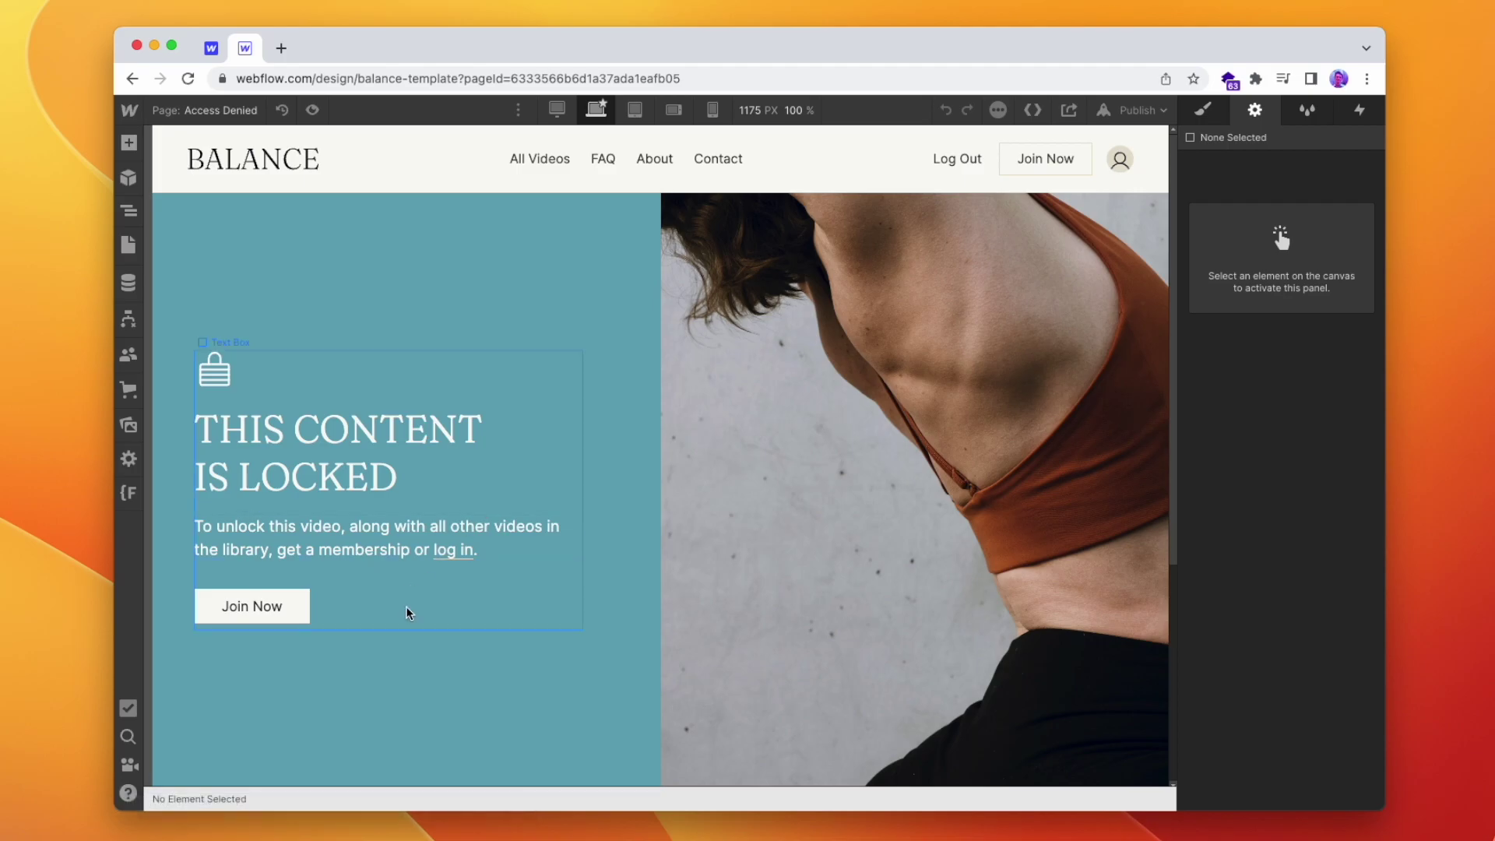
click(409, 608)
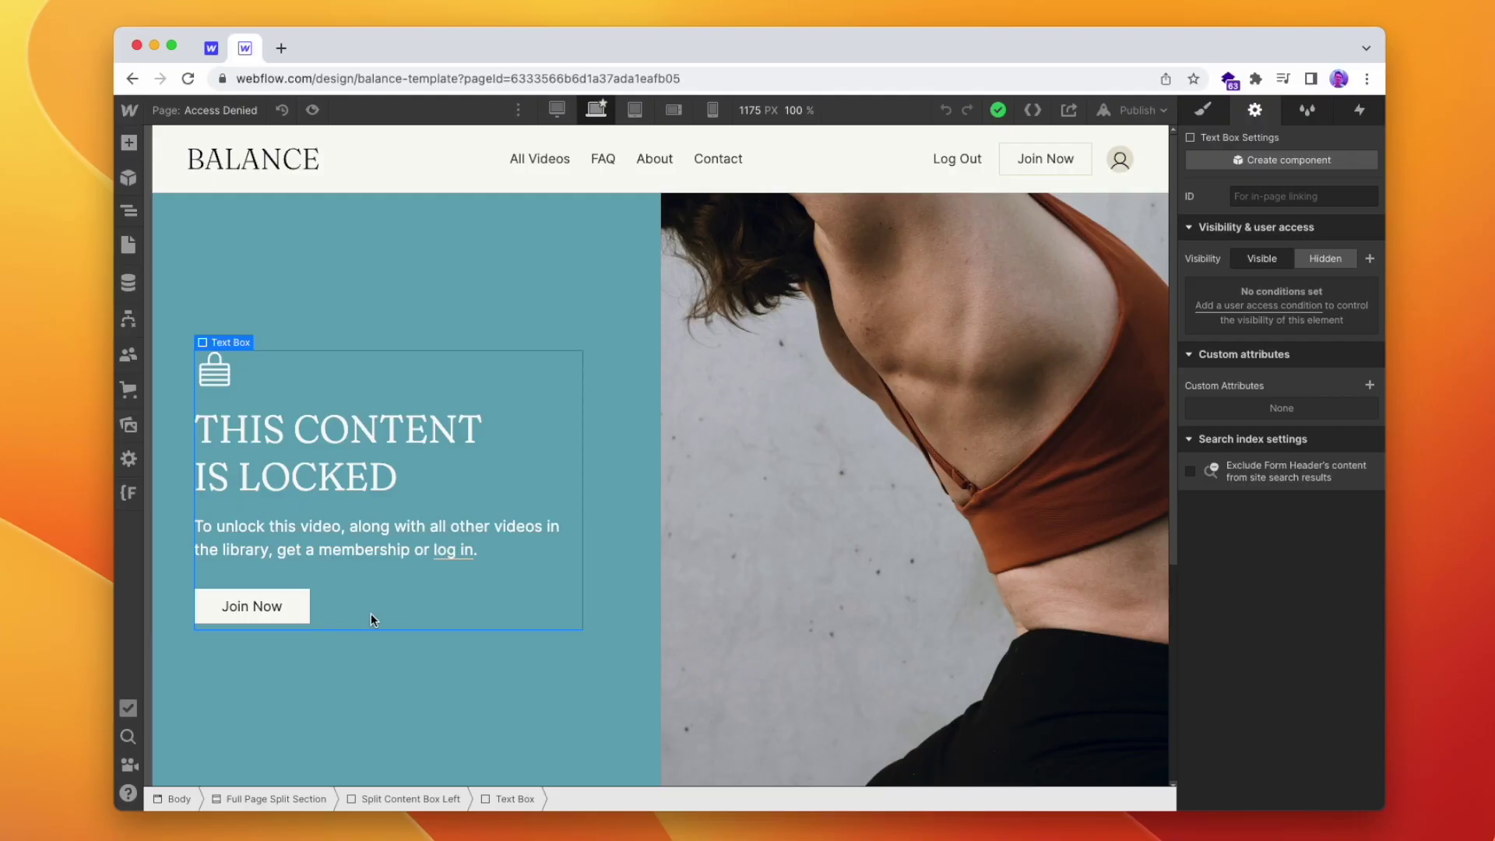
key(super+d)
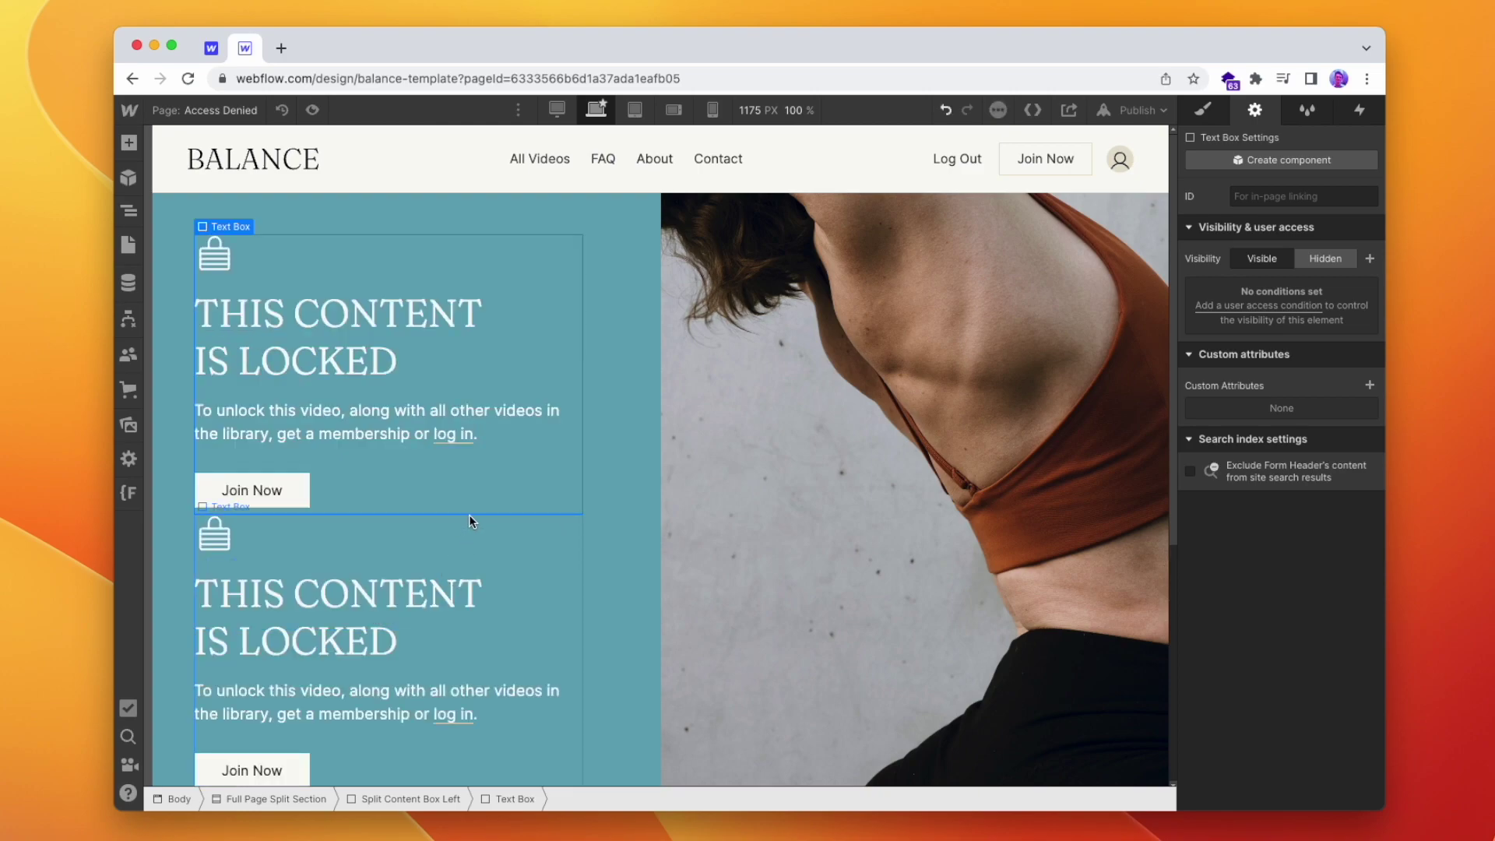
click(1370, 259)
click(1351, 307)
click(1274, 355)
click(1274, 342)
click(1278, 363)
click(1360, 380)
Make the other locked-content box visible only when User state is Logged In
click(506, 544)
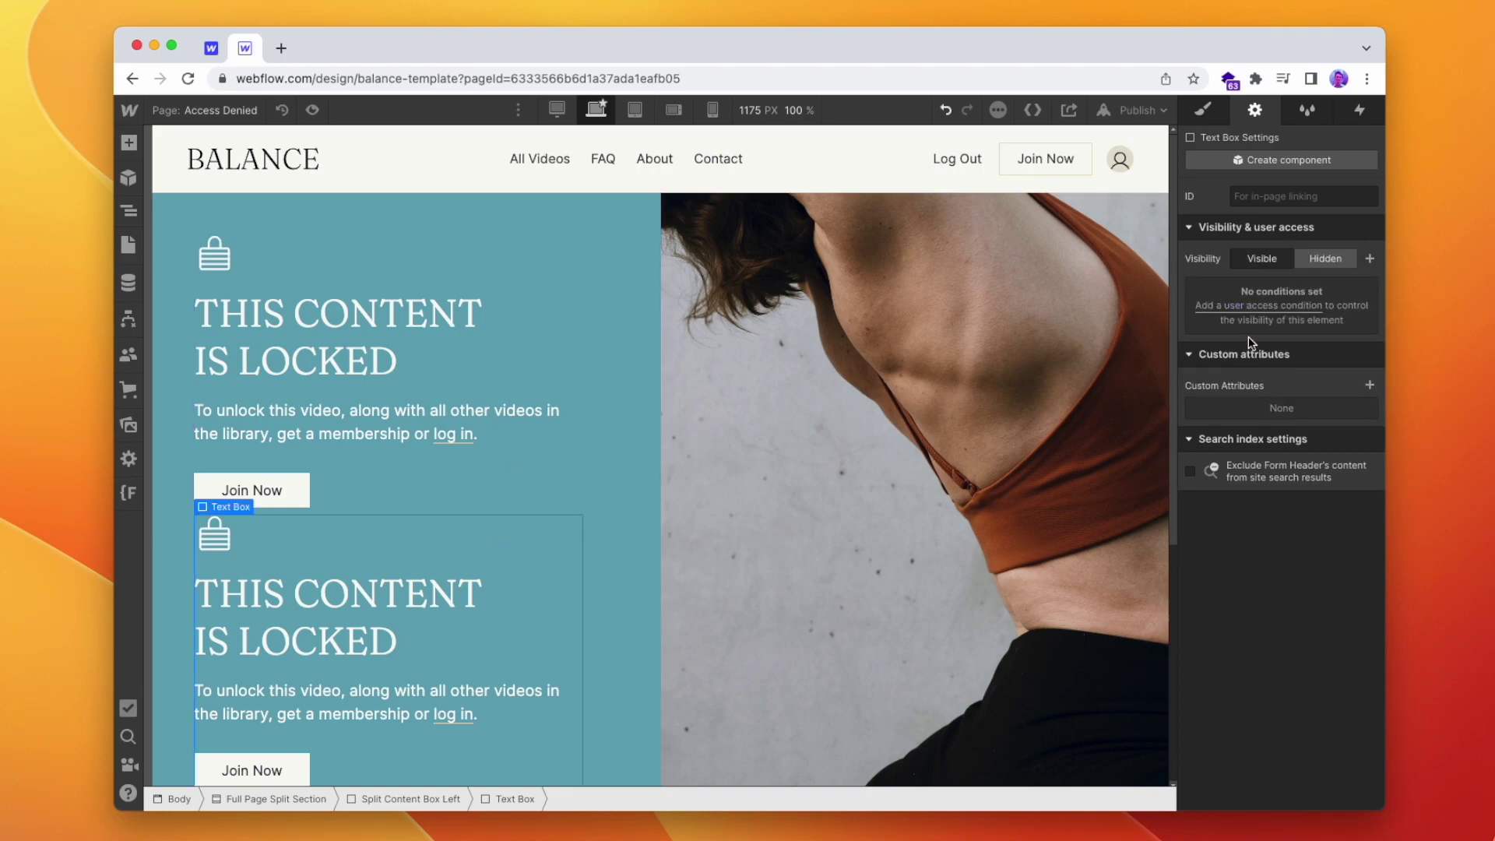
click(1370, 259)
click(1313, 312)
click(1255, 364)
click(1277, 342)
click(1310, 356)
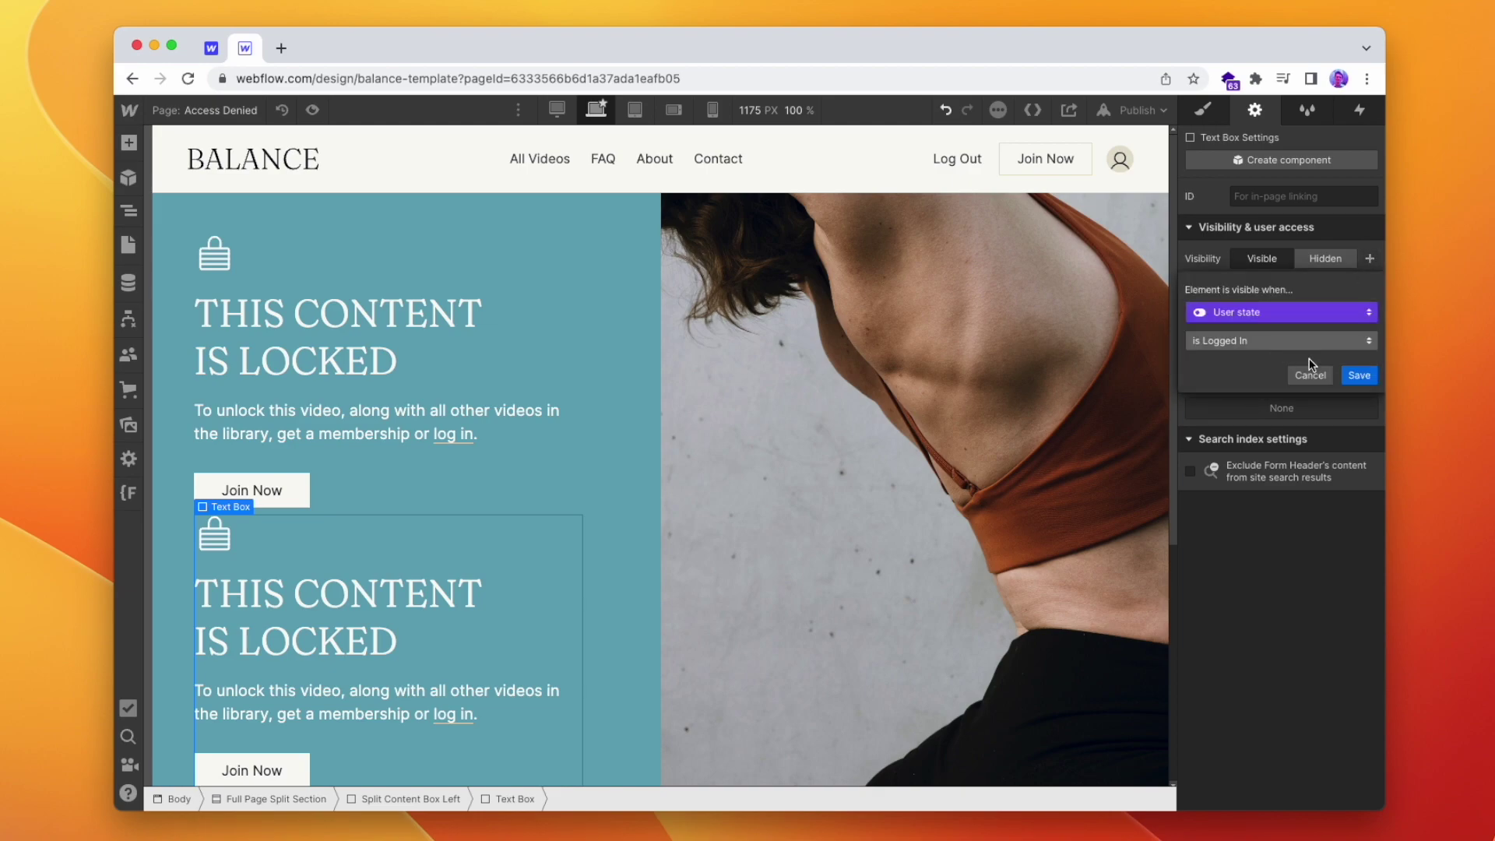
click(1359, 375)
click(389, 348)
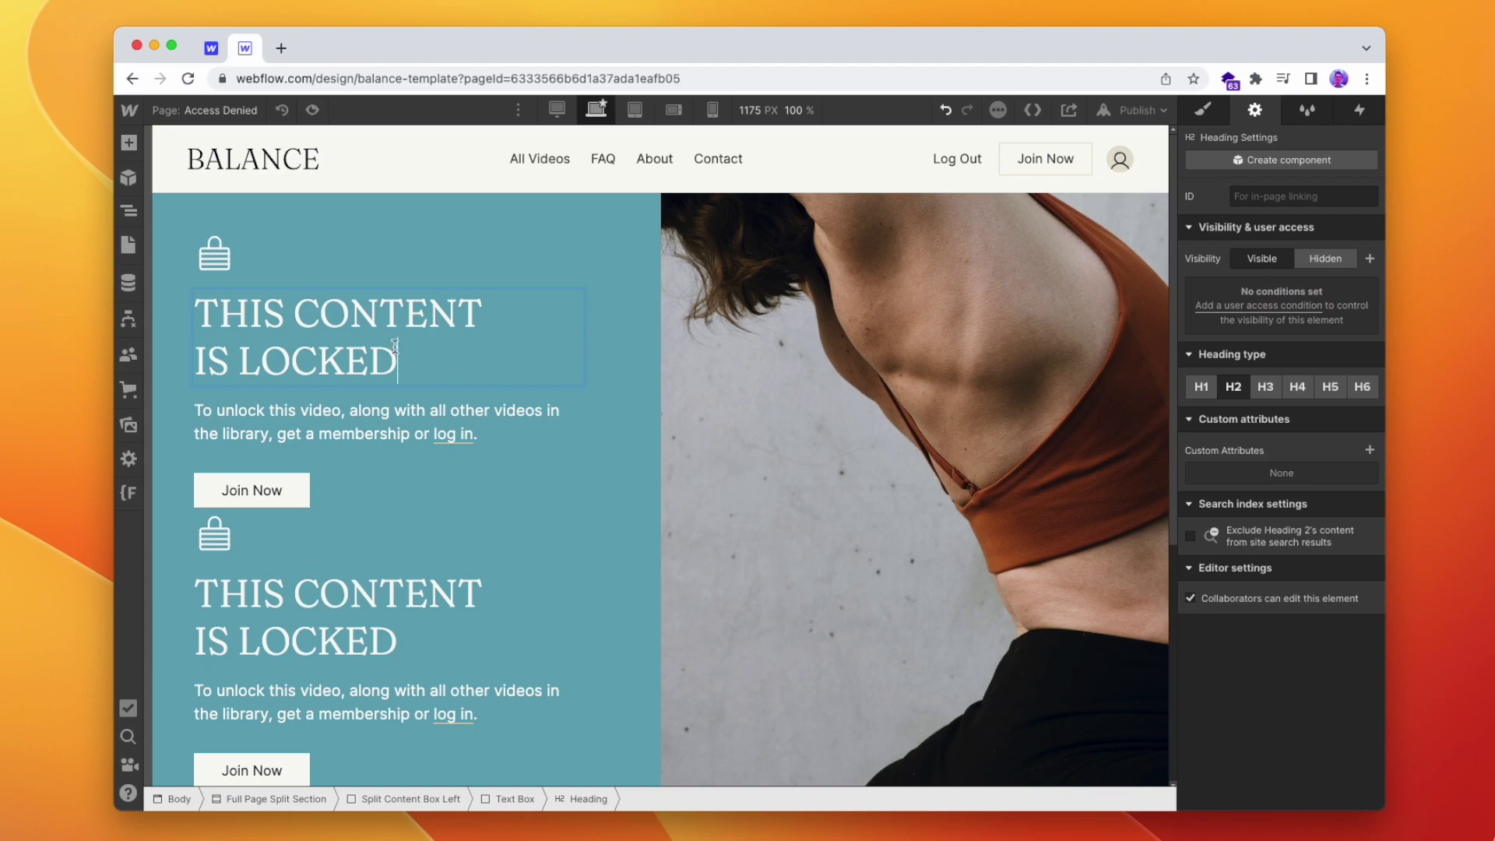
Retitle the upper box 'YOU'RE NOT LOGGED IN' and change 'get a membership or' to 'sign up or'
double_click(393, 346)
text(YOU'RE)
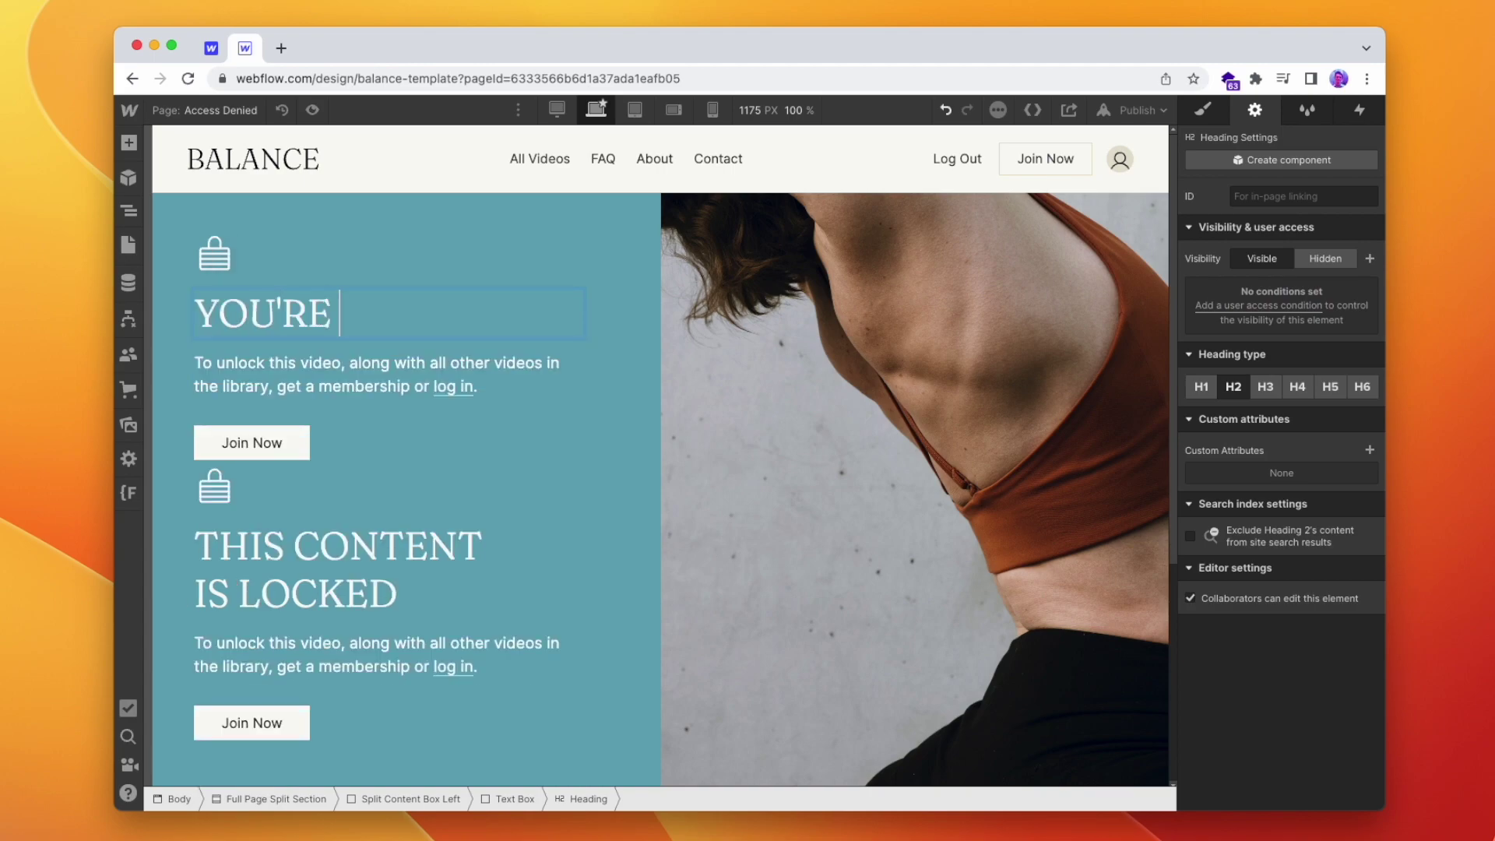
text( NOT LOGGED IN)
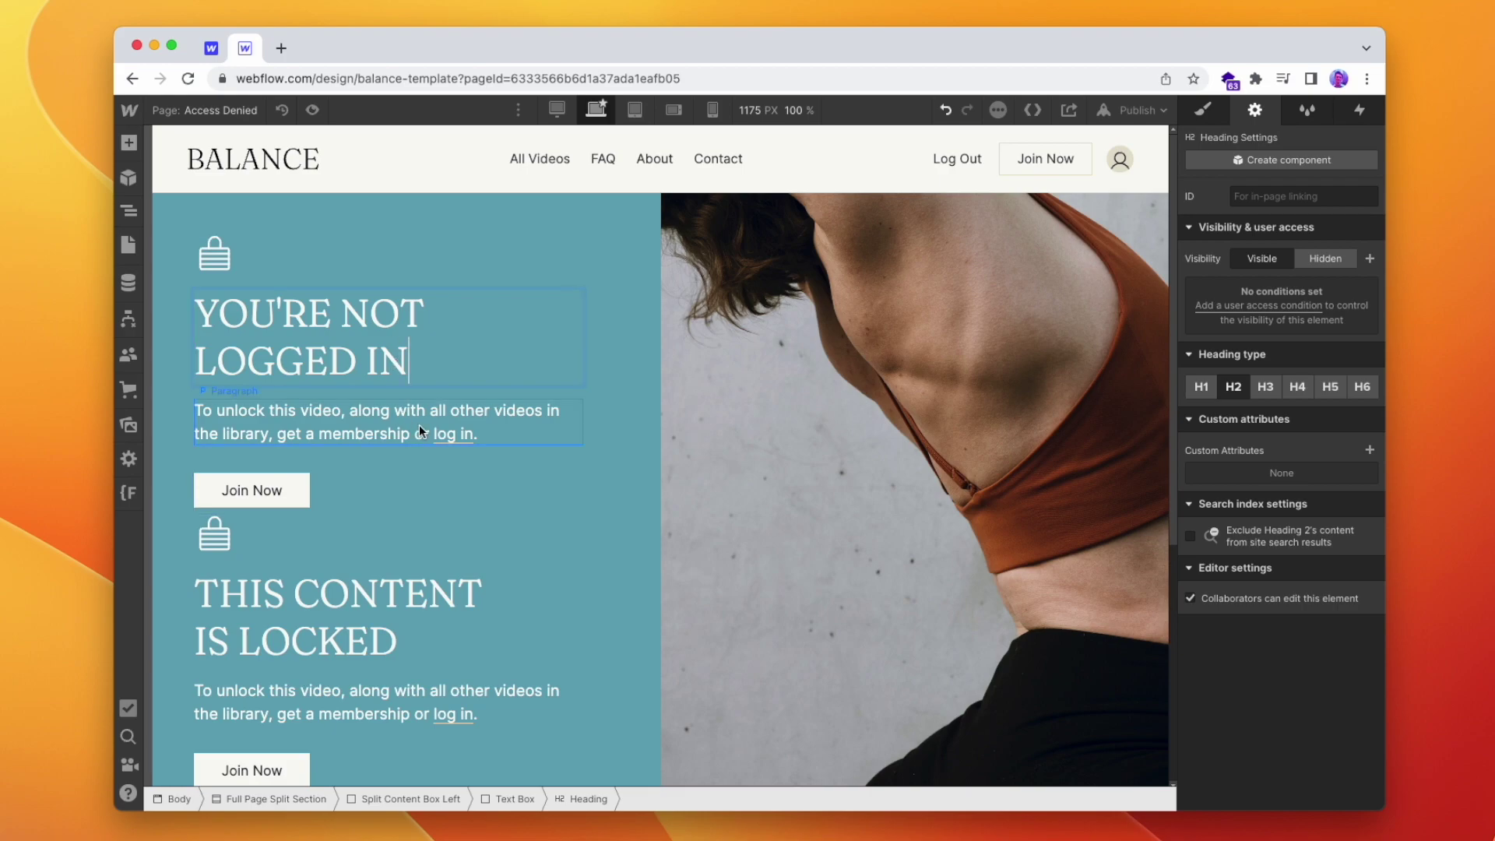
click(419, 428)
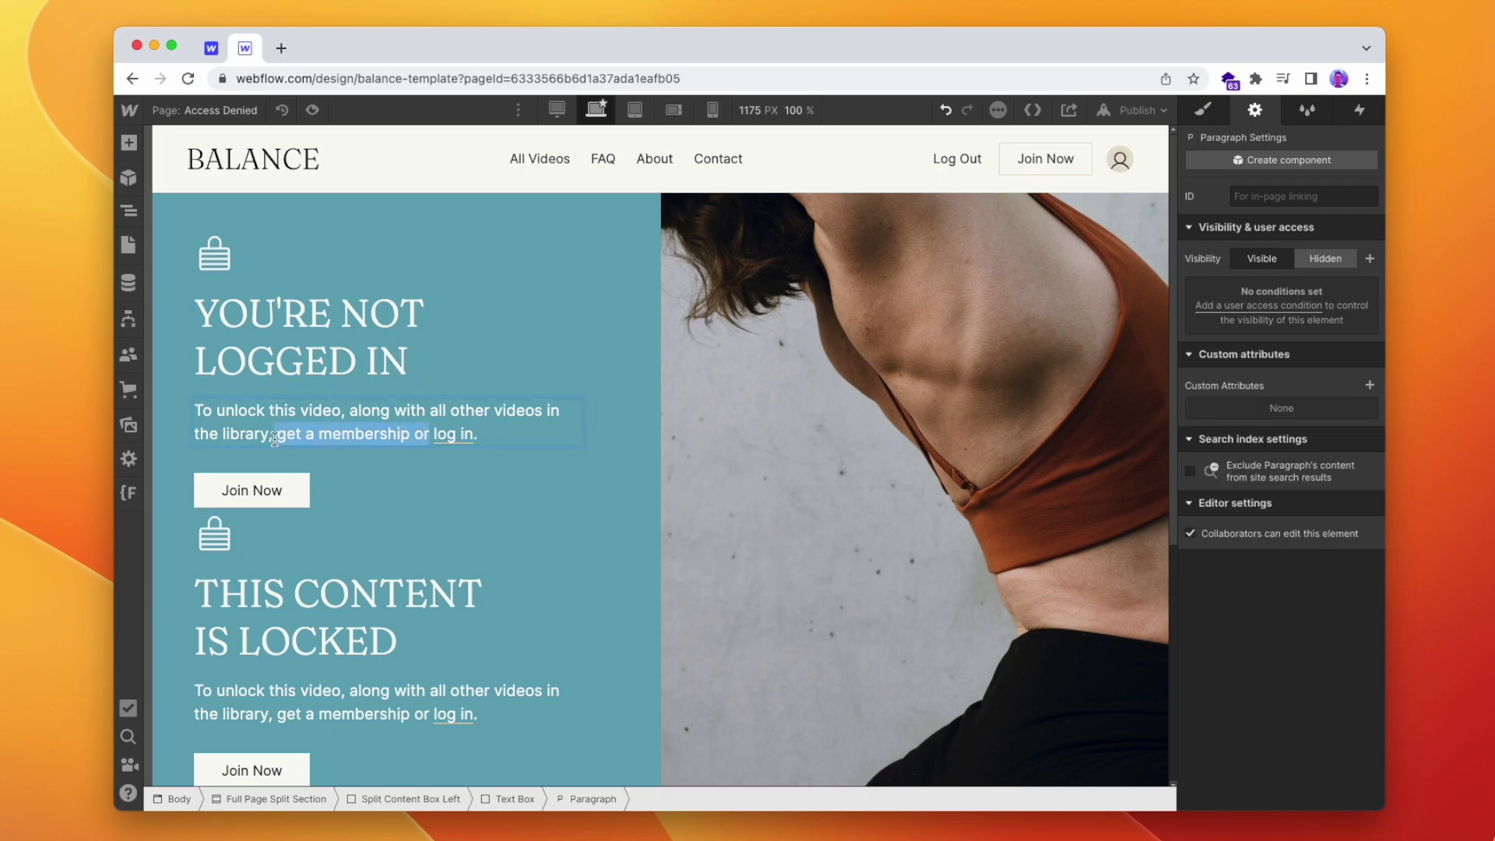
drag(275, 440, 277, 440)
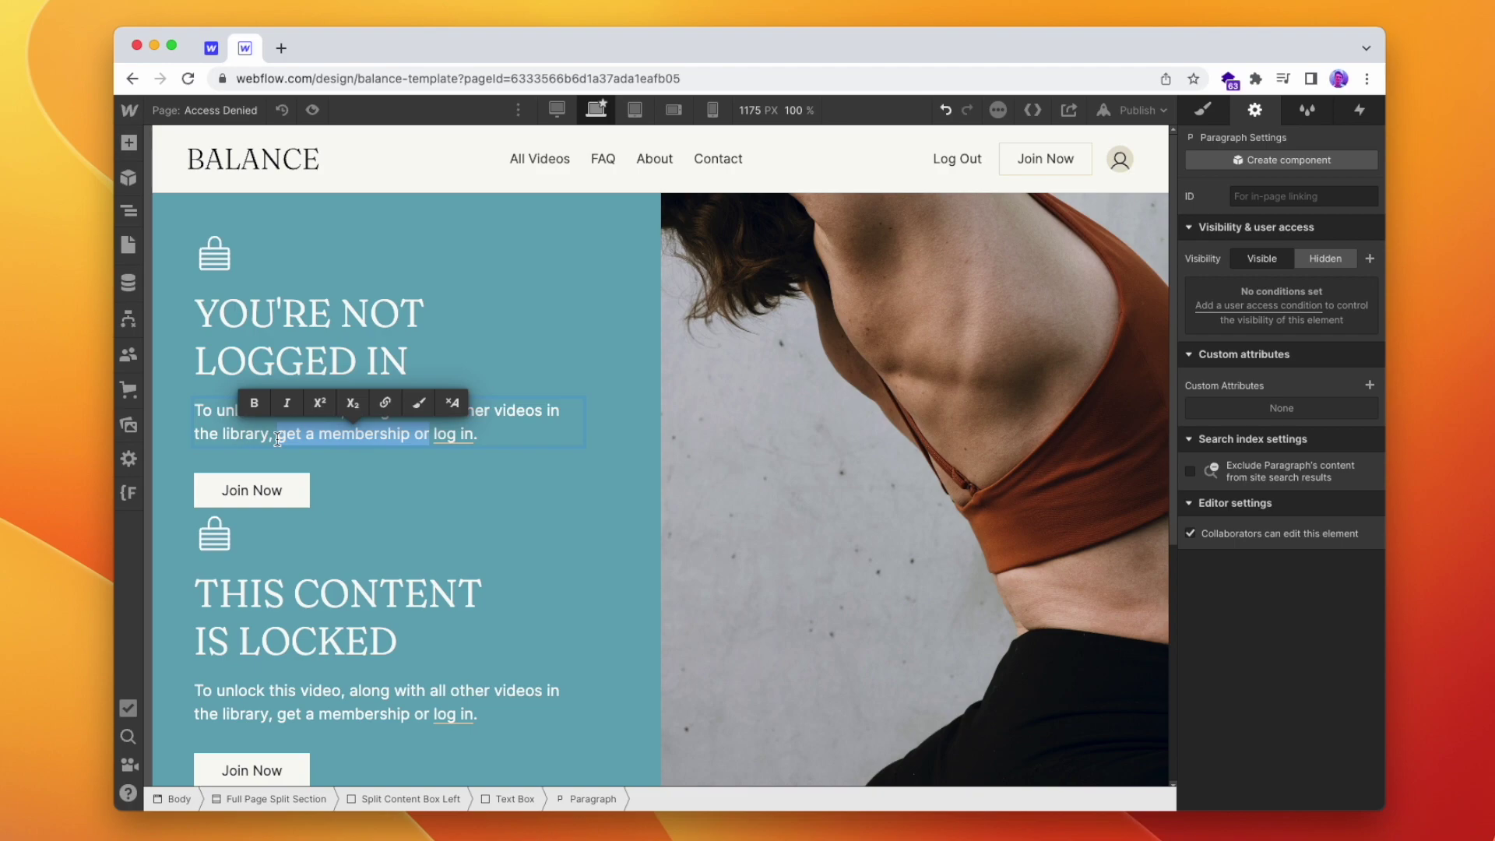
text(sign)
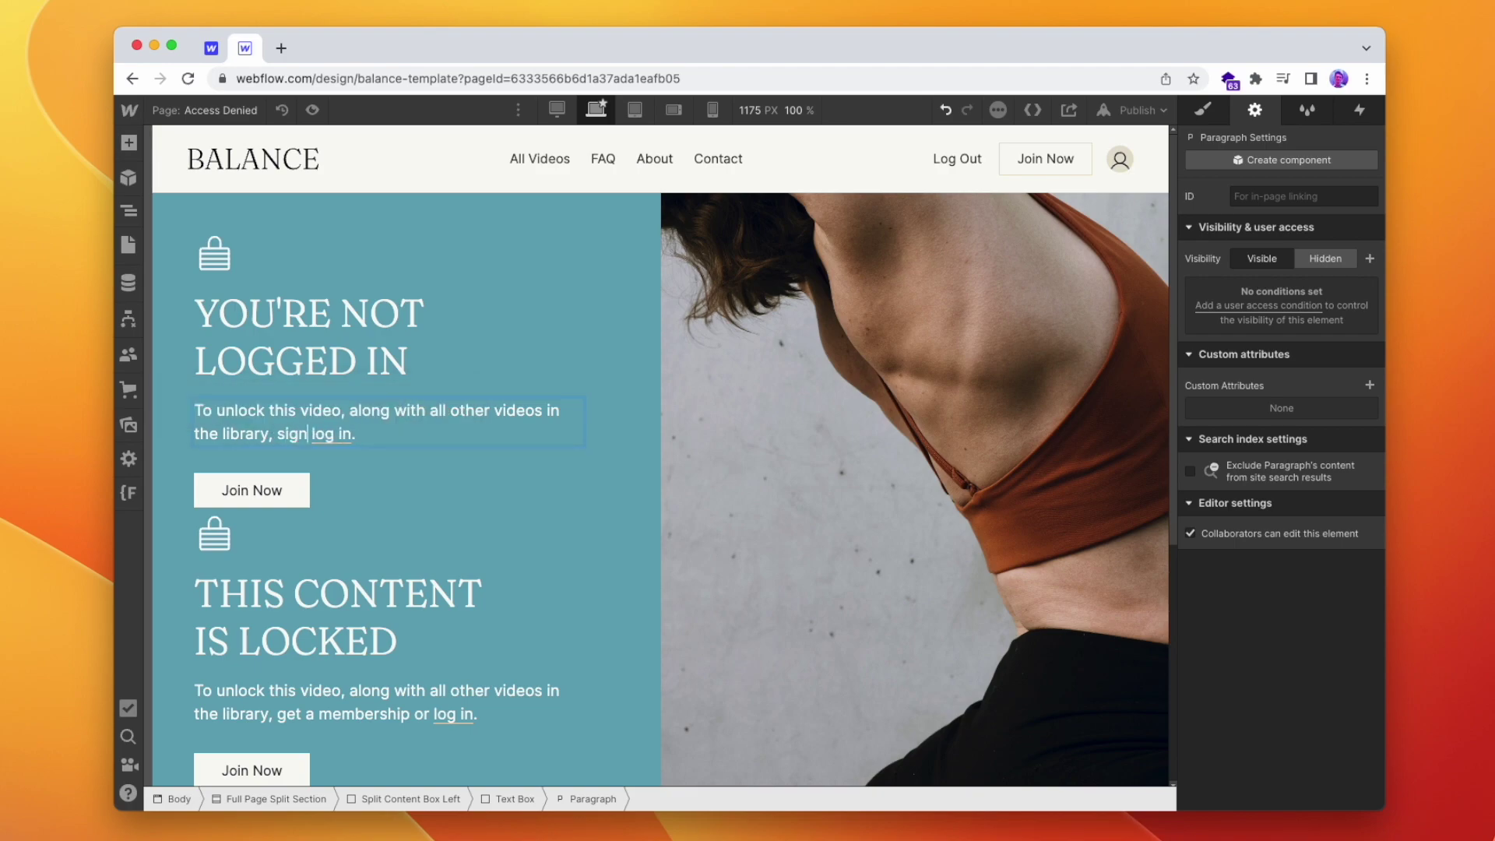
click(330, 351)
Link the upper box's Join Now button to the Sign Up page
click(292, 489)
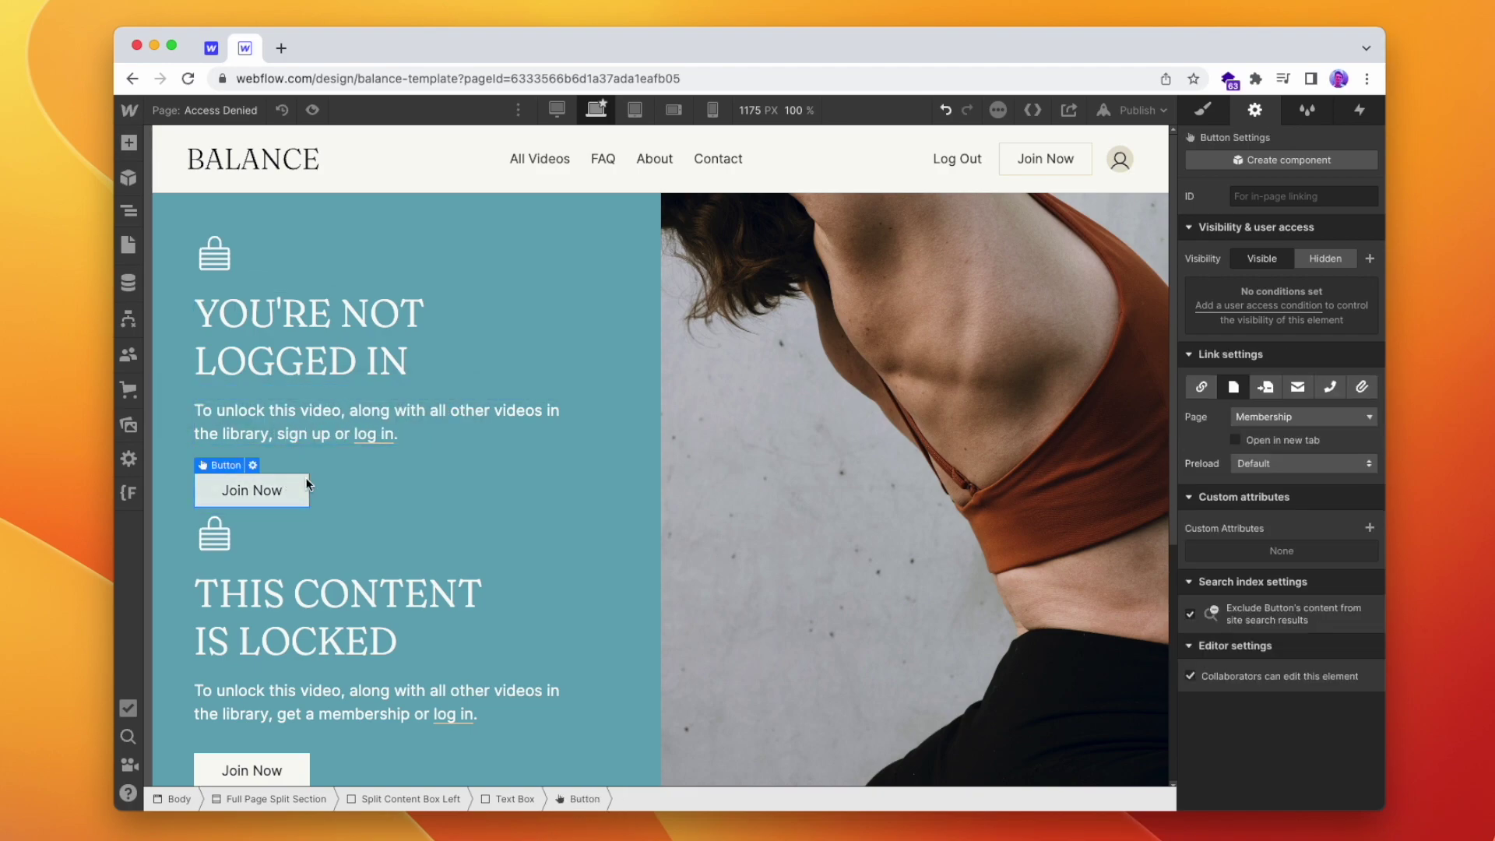
click(1302, 416)
click(1285, 522)
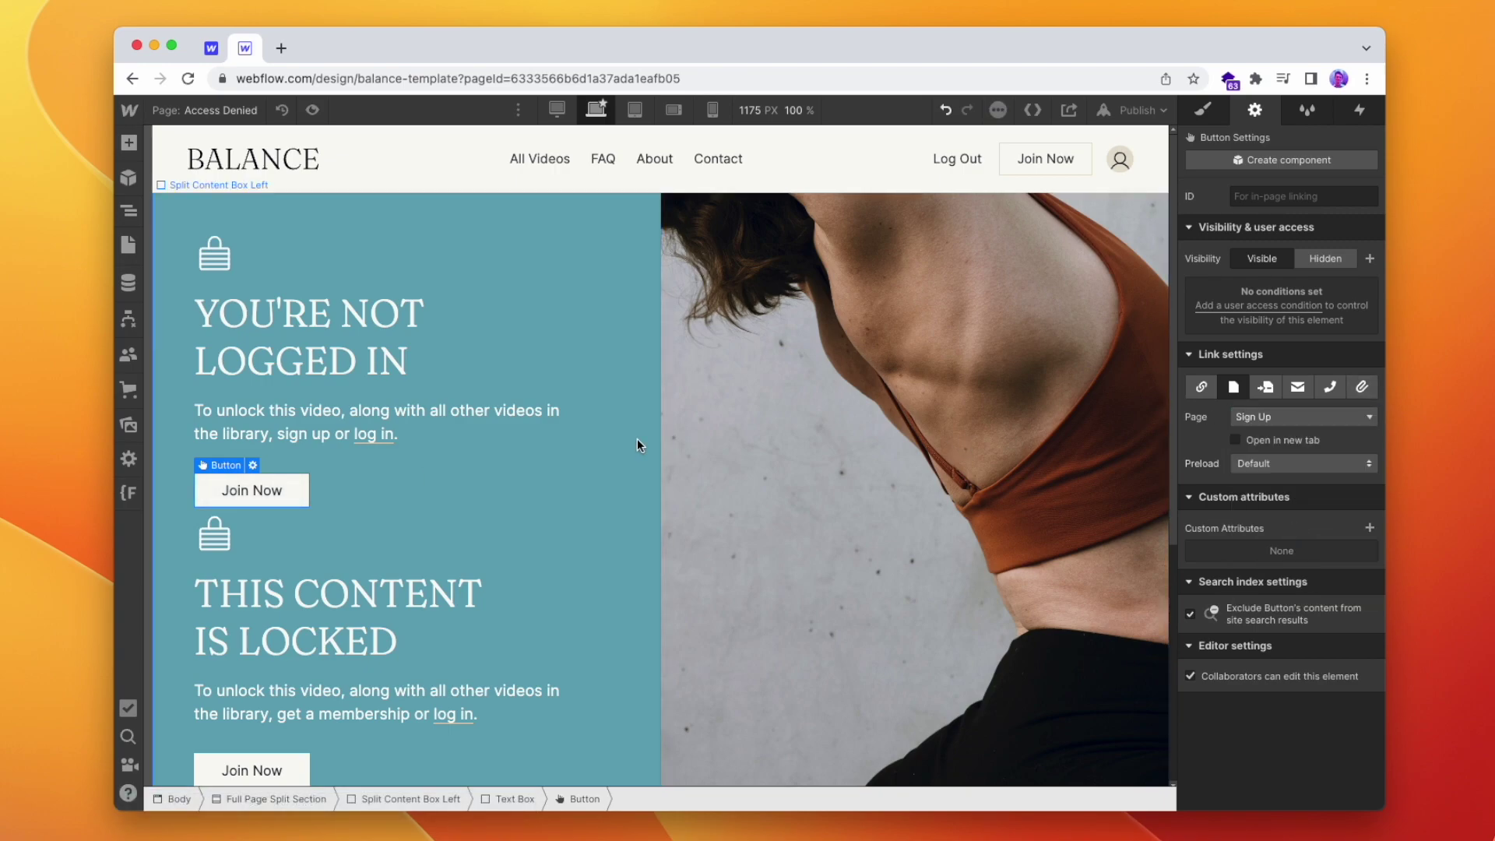
click(421, 446)
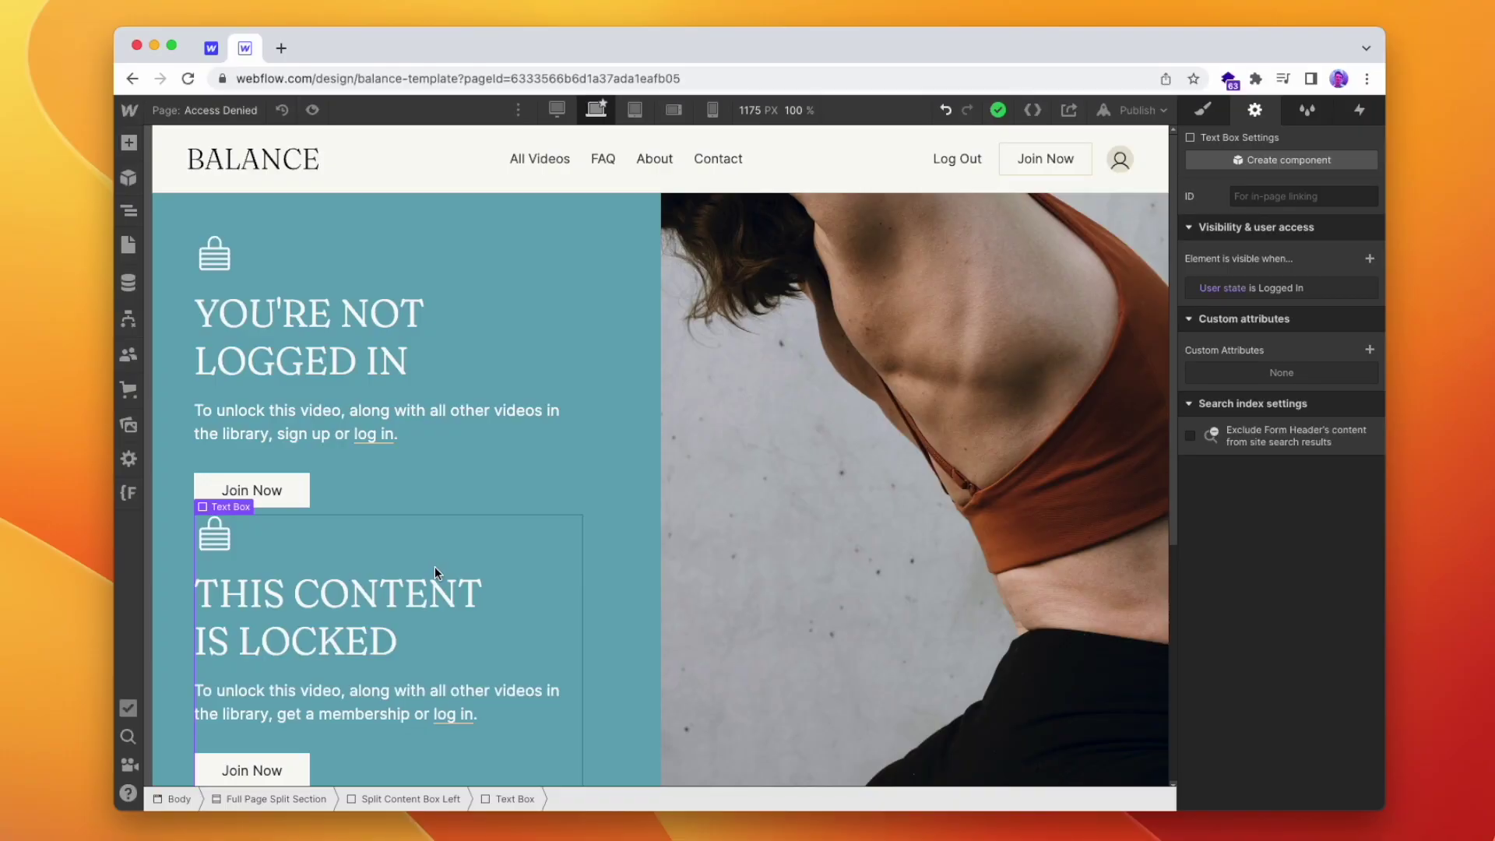
Delete ' or log in' from the lower box's paragraph so it ends with 'get a membership'
scroll(436, 567, down, 1)
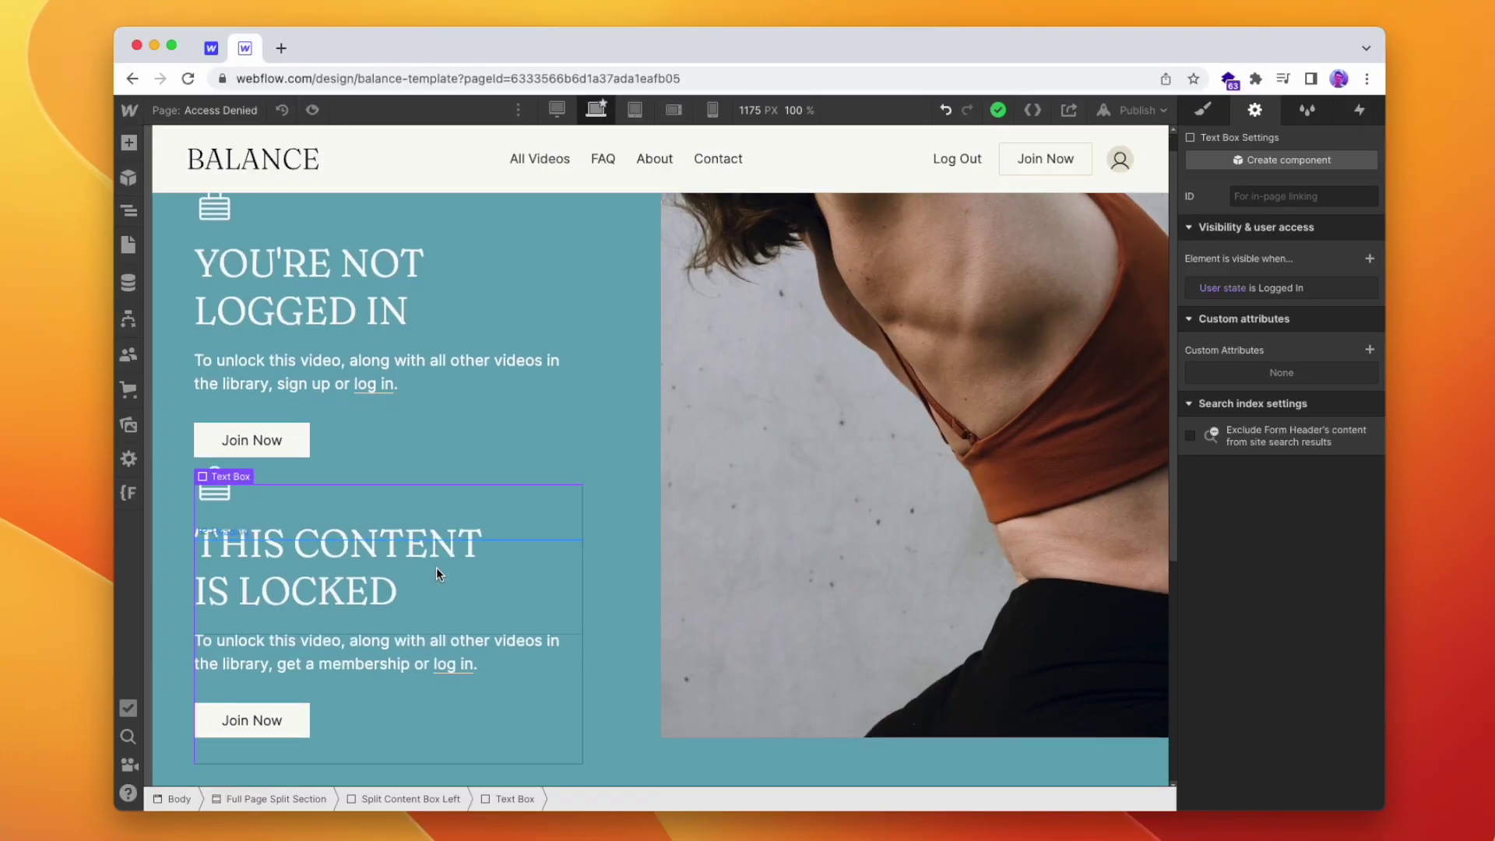
click(410, 665)
click(410, 666)
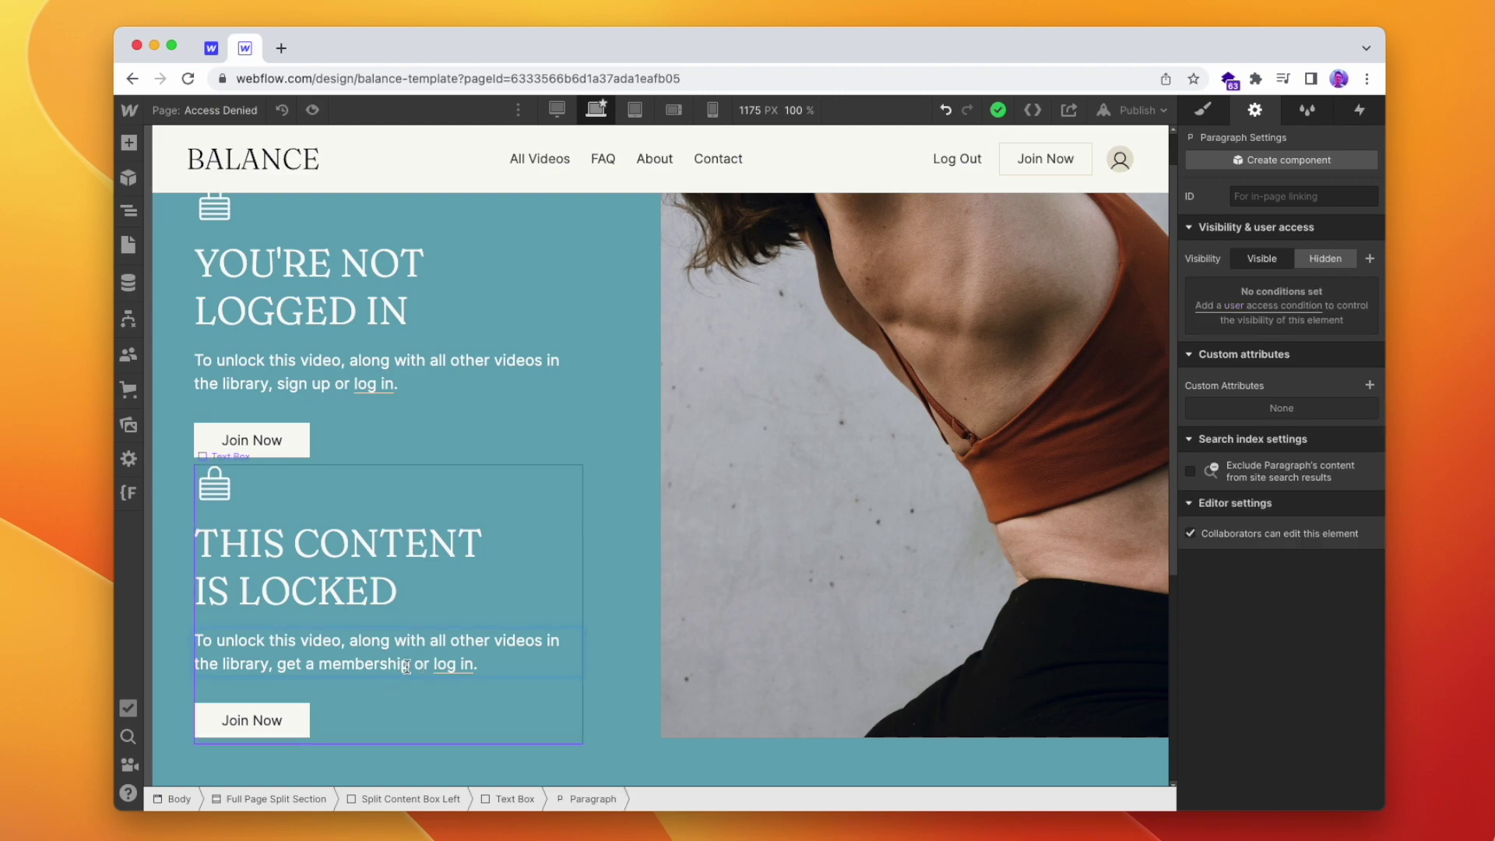
key(BackSpace)
click(344, 733)
Rename the lower Join Now button to 'See Membership Options'
double_click(282, 728)
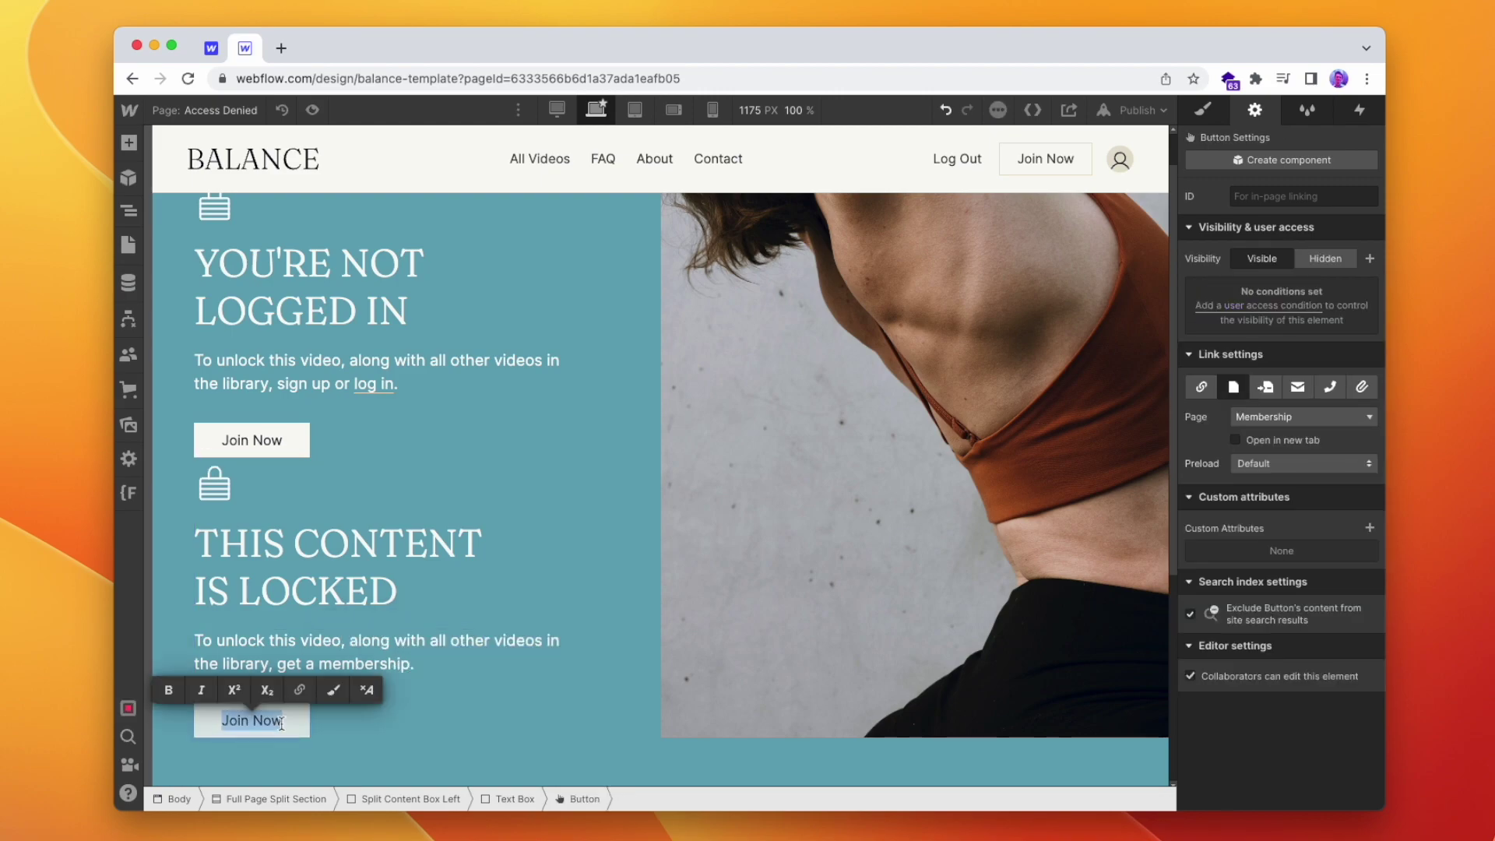
text(See Mem)
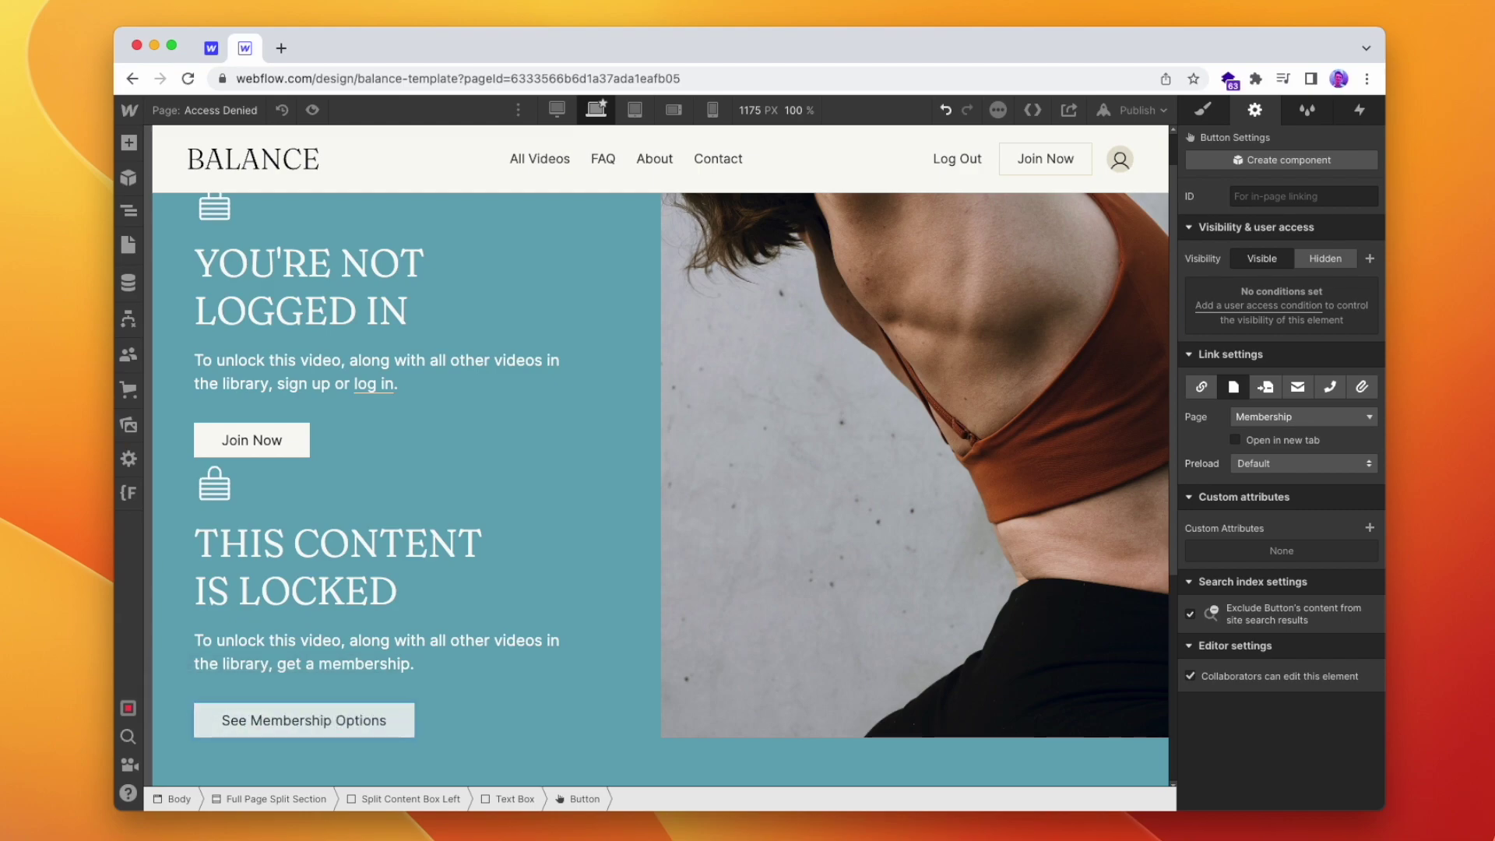
text(bership Options)
click(445, 612)
click(400, 717)
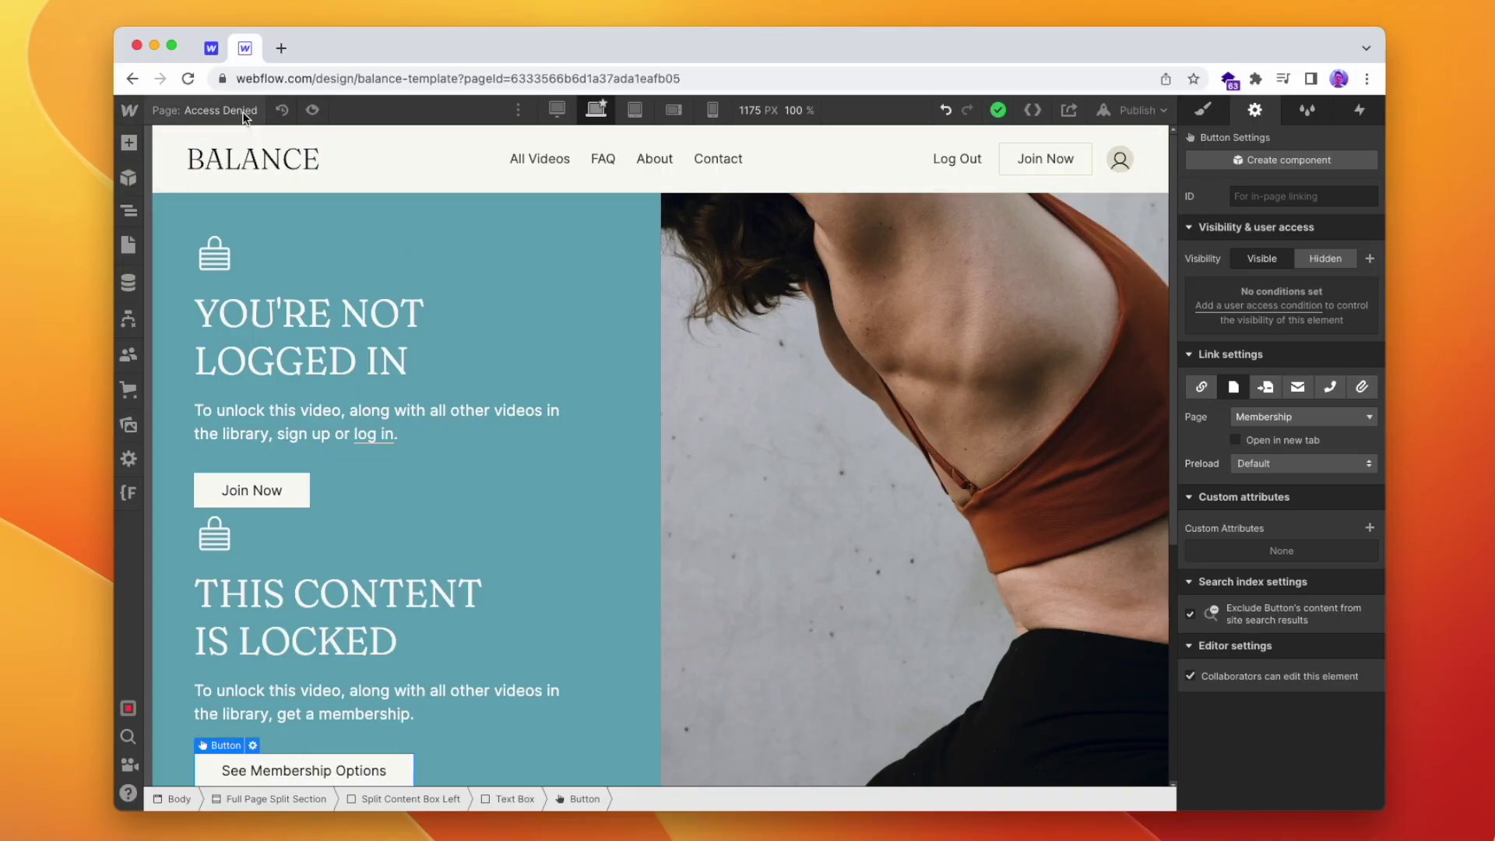
click(128, 244)
On the Library page, duplicate the hero's Join Now button
click(226, 271)
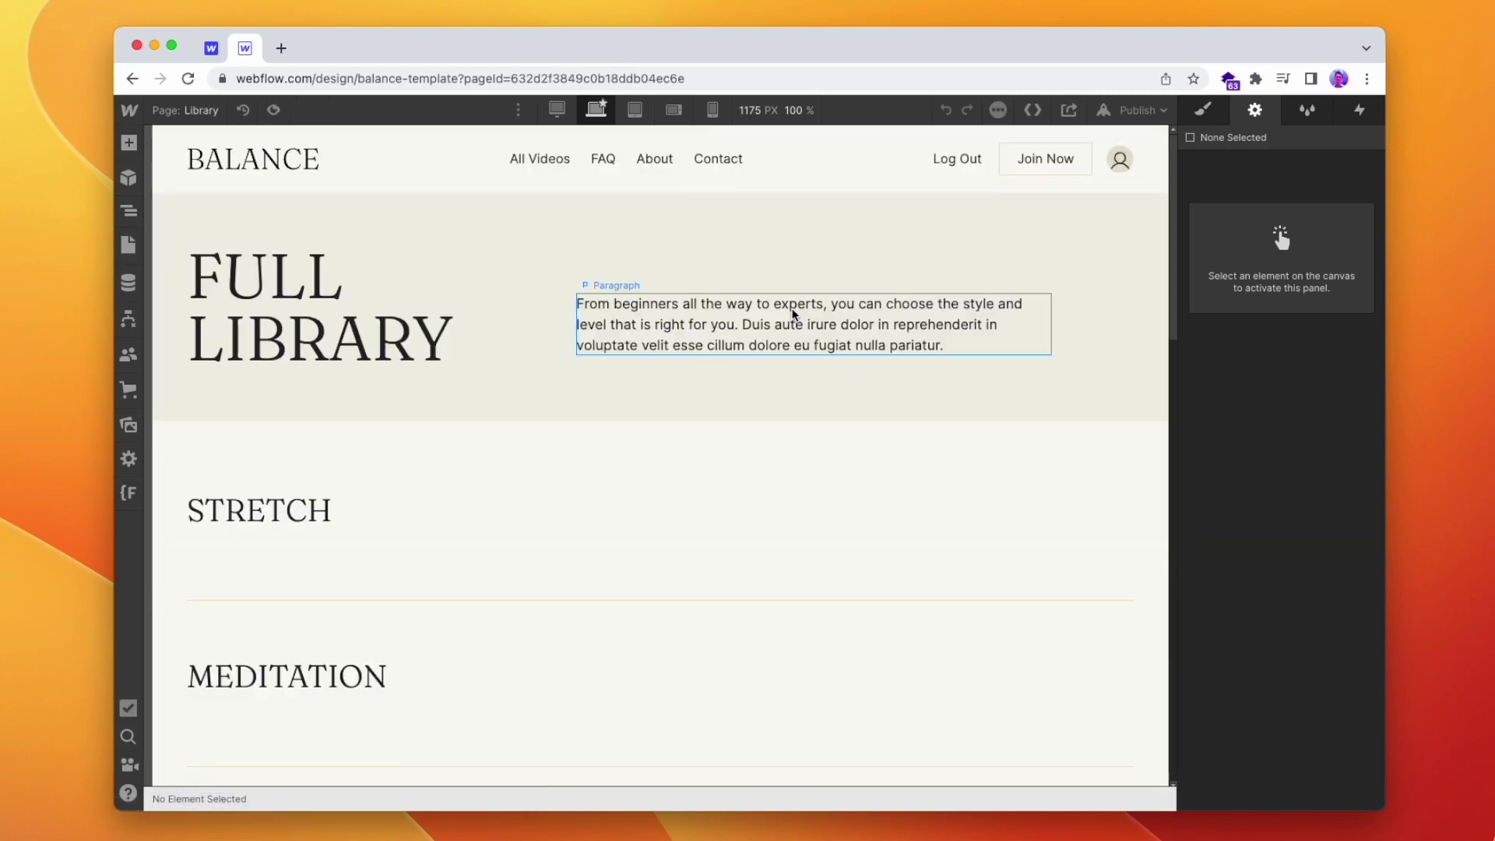
scroll(688, 324, down, 15)
scroll(688, 323, down, 5)
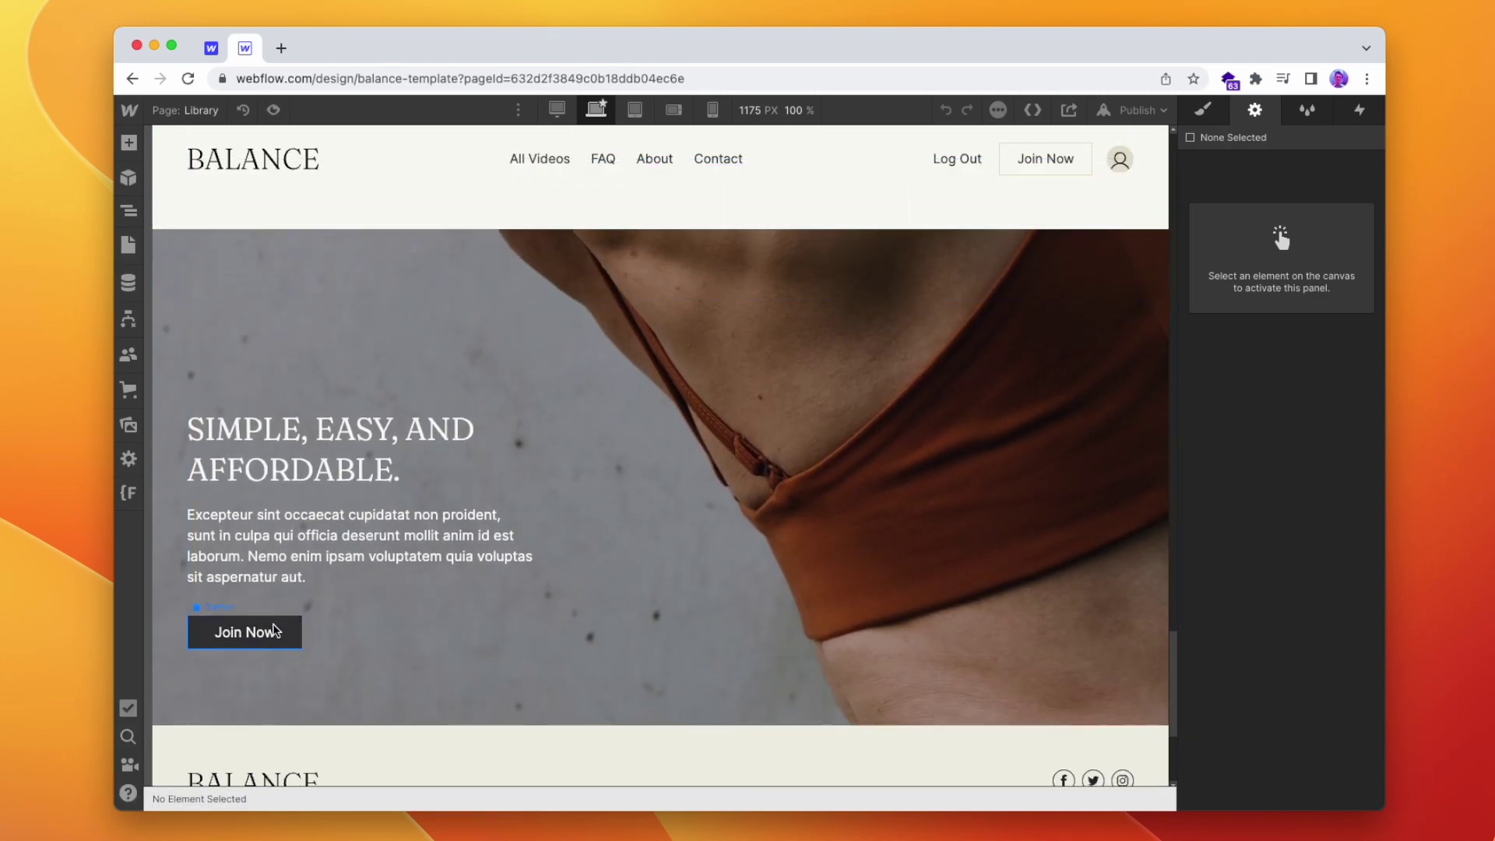
click(272, 635)
key(super+d)
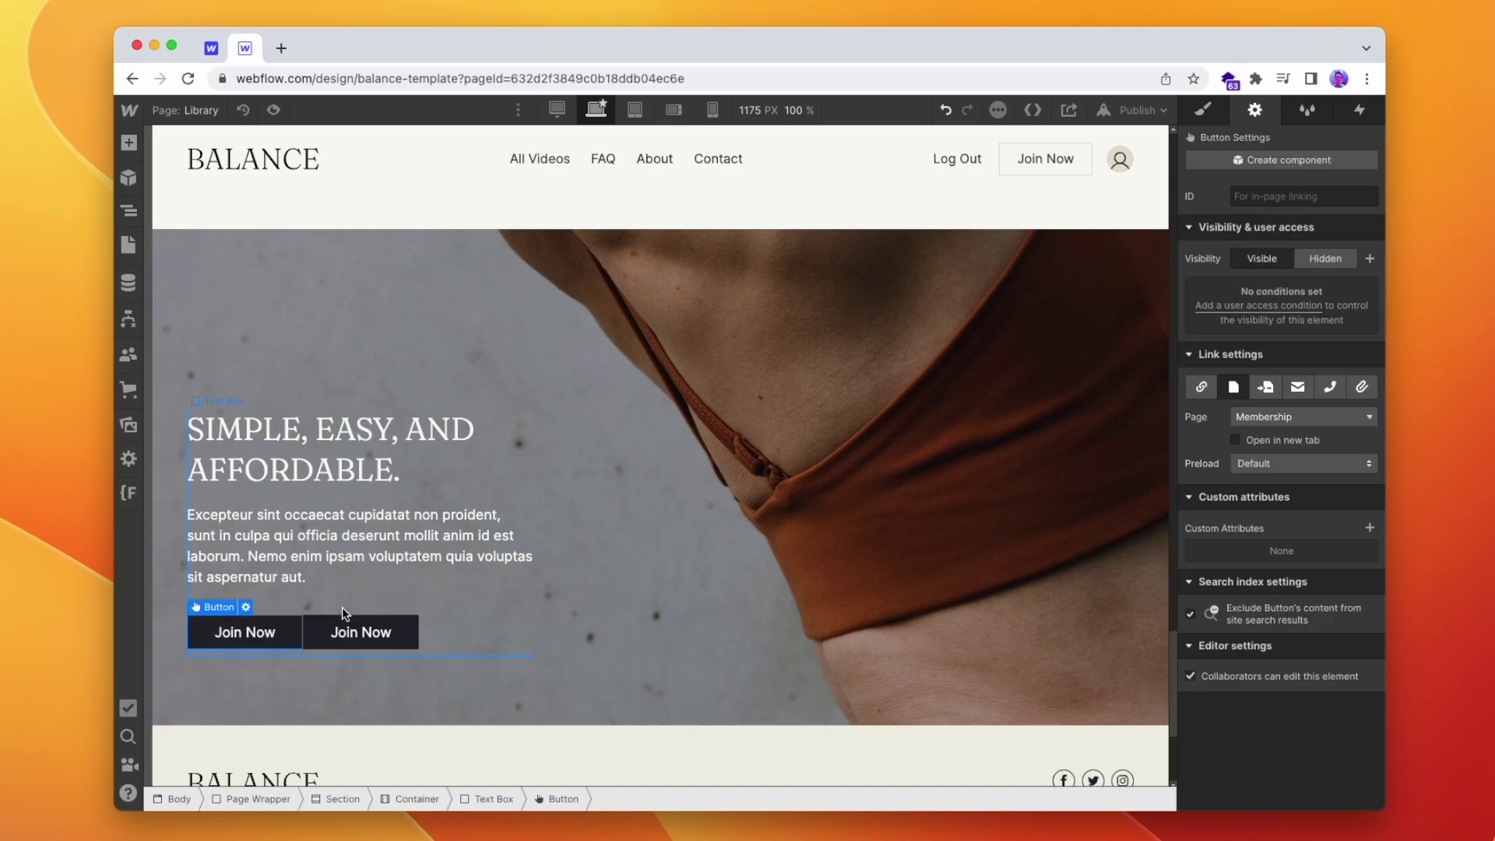
Relabel the two hero buttons 'Sign Up' and 'See Memberships'
double_click(257, 632)
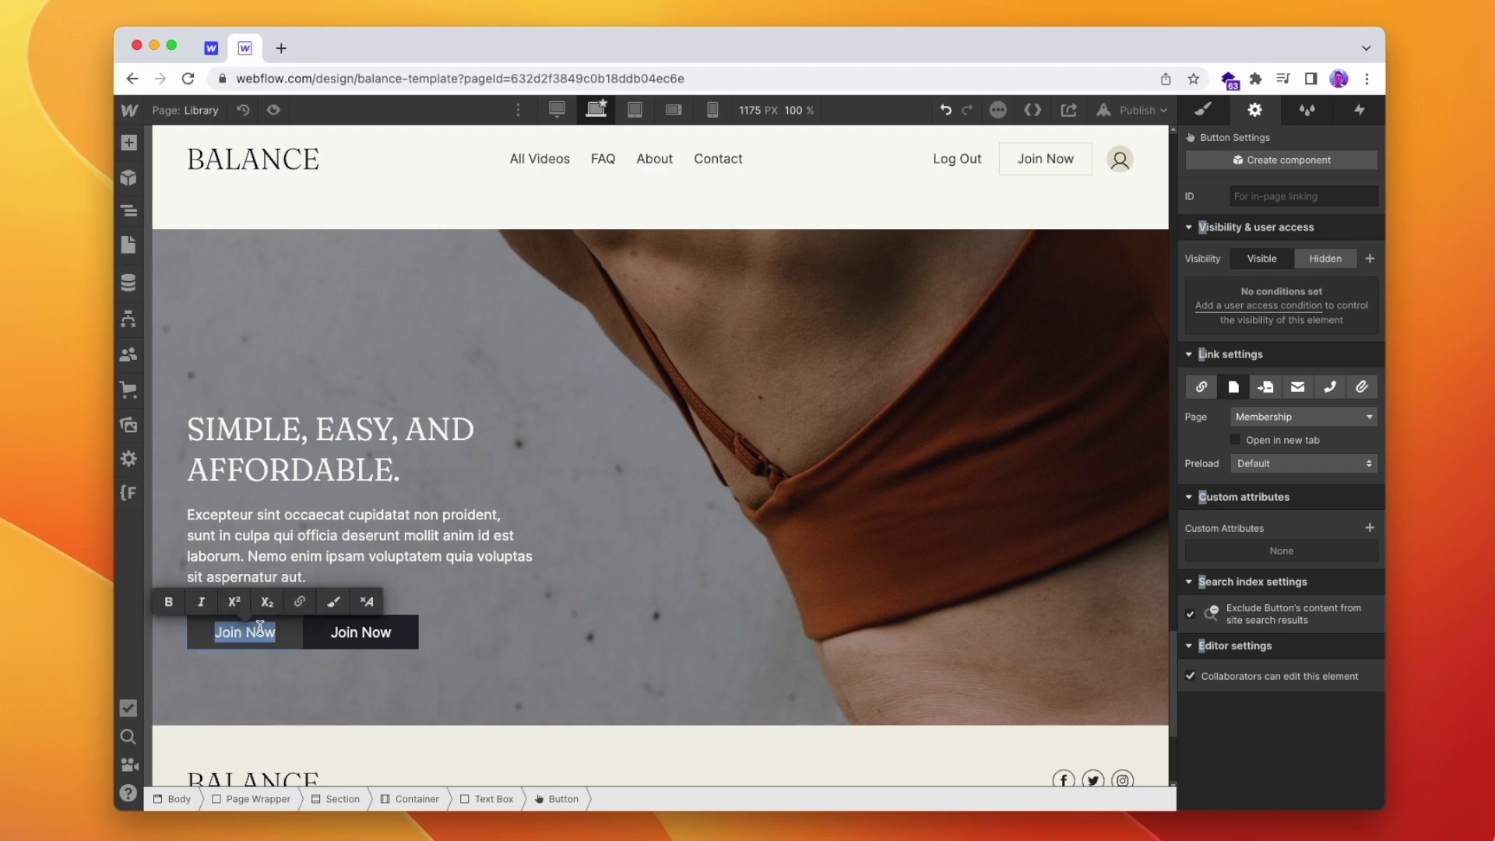
text(Sig)
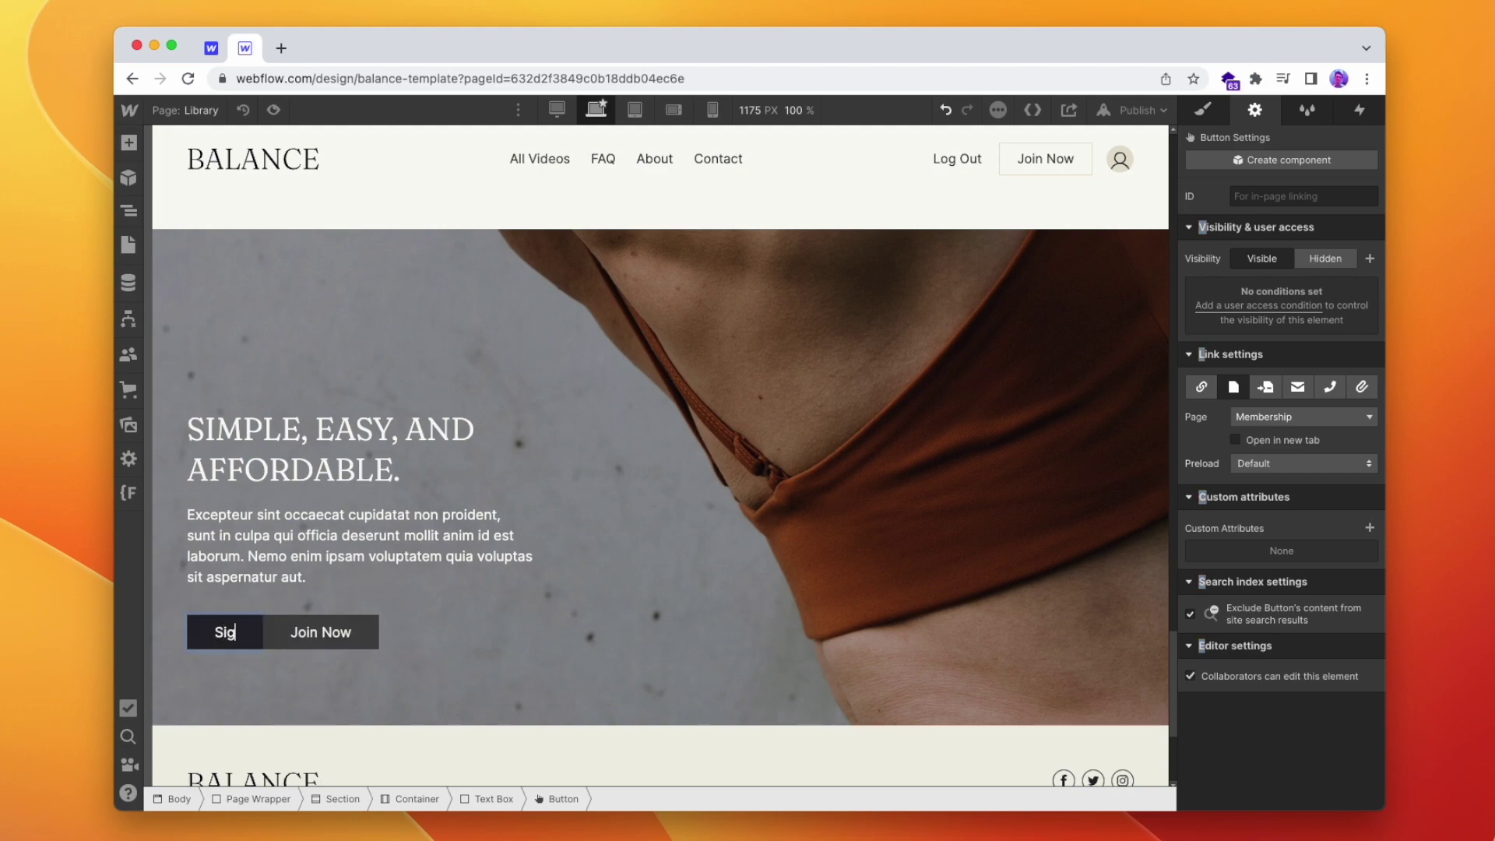
text(n Up)
click(350, 632)
double_click(350, 633)
text(See Memberships)
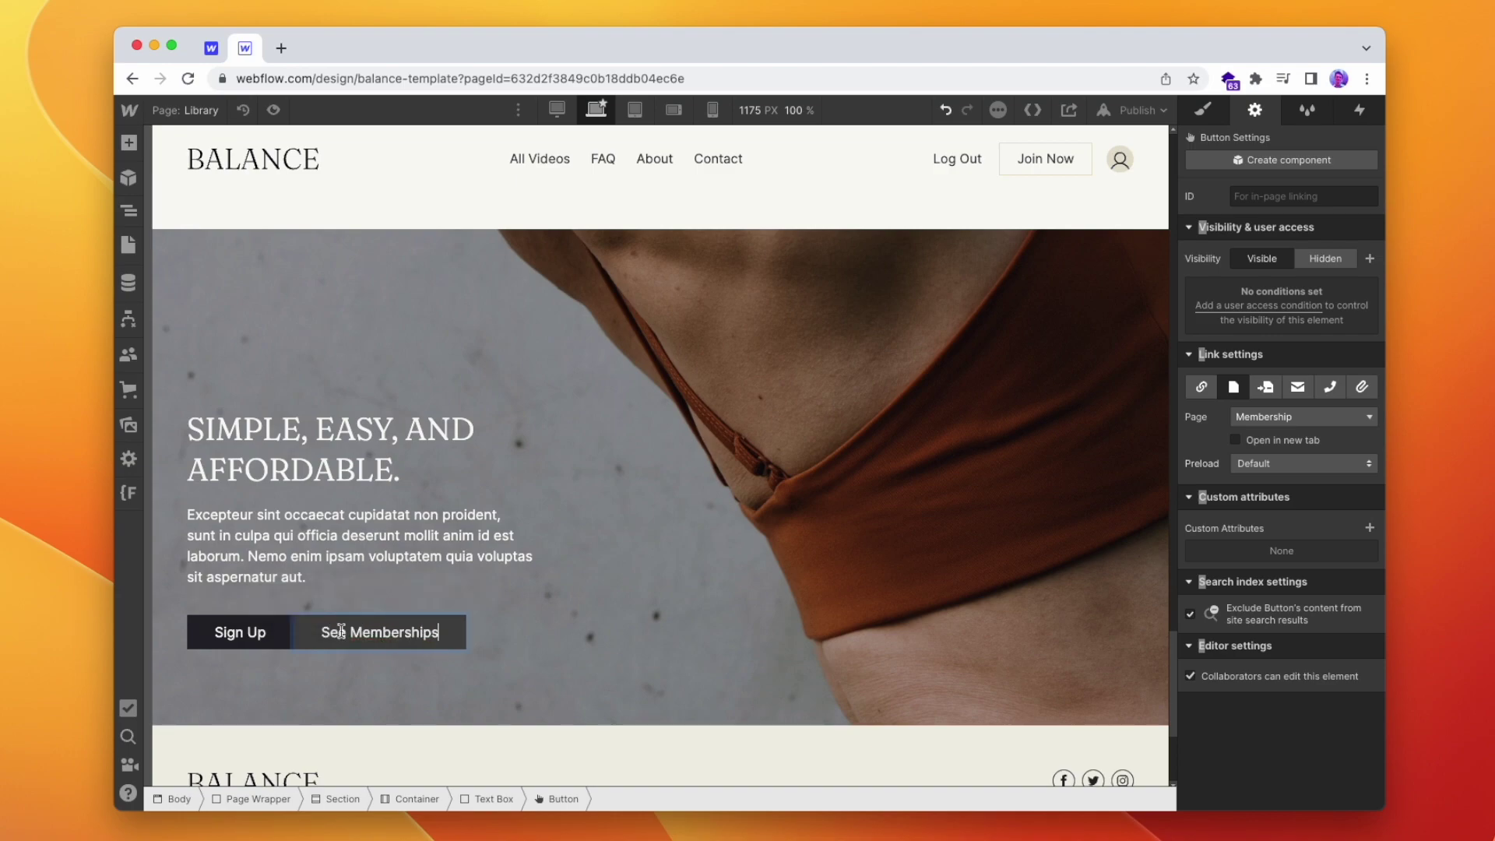
click(456, 524)
click(273, 633)
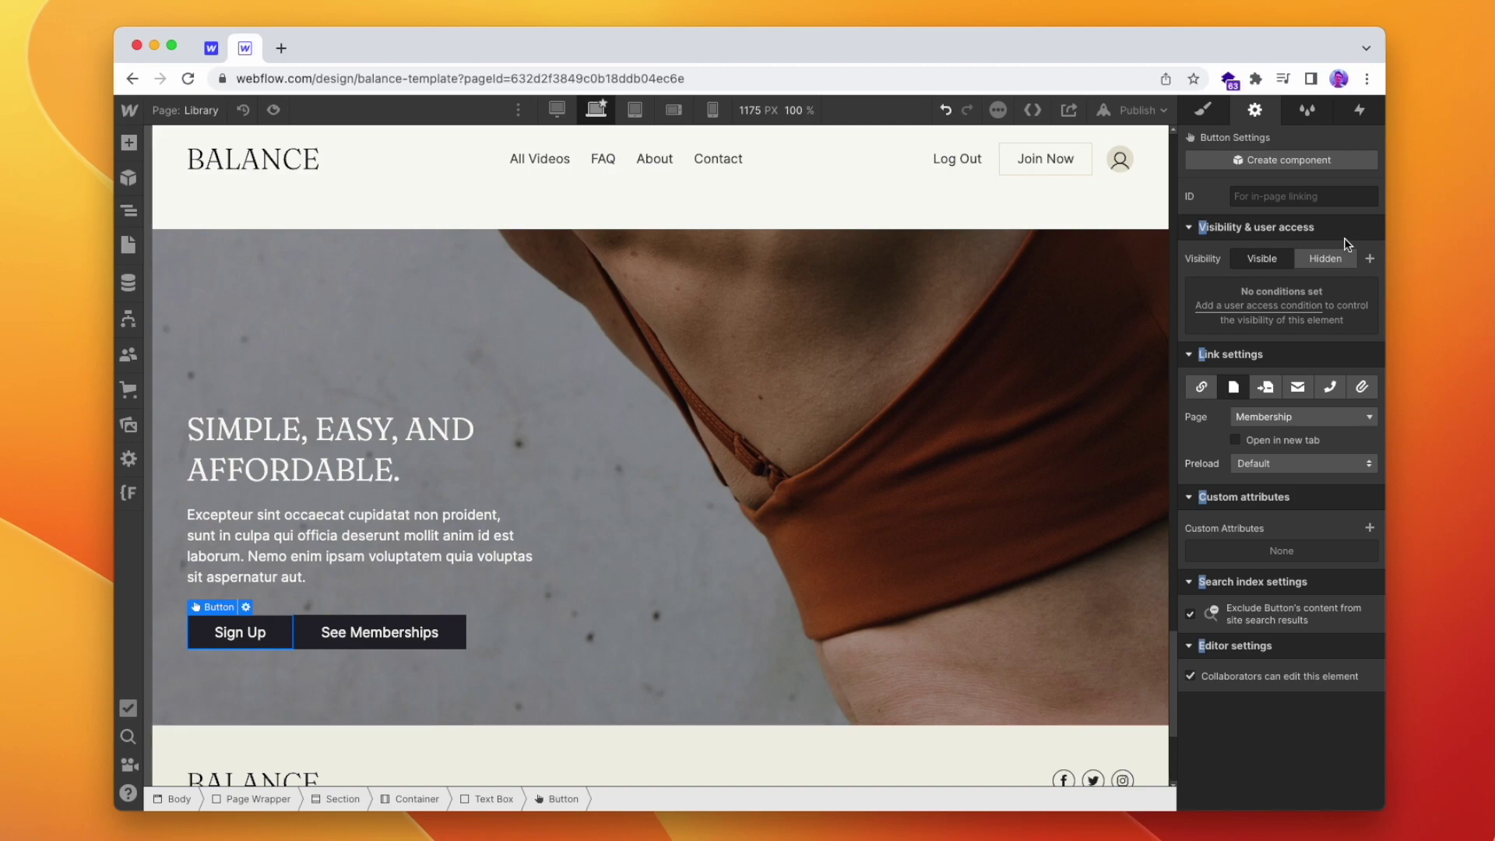
click(1368, 259)
Set the Sign Up button's visibility condition to User state is Logged Out
click(1280, 311)
click(1230, 359)
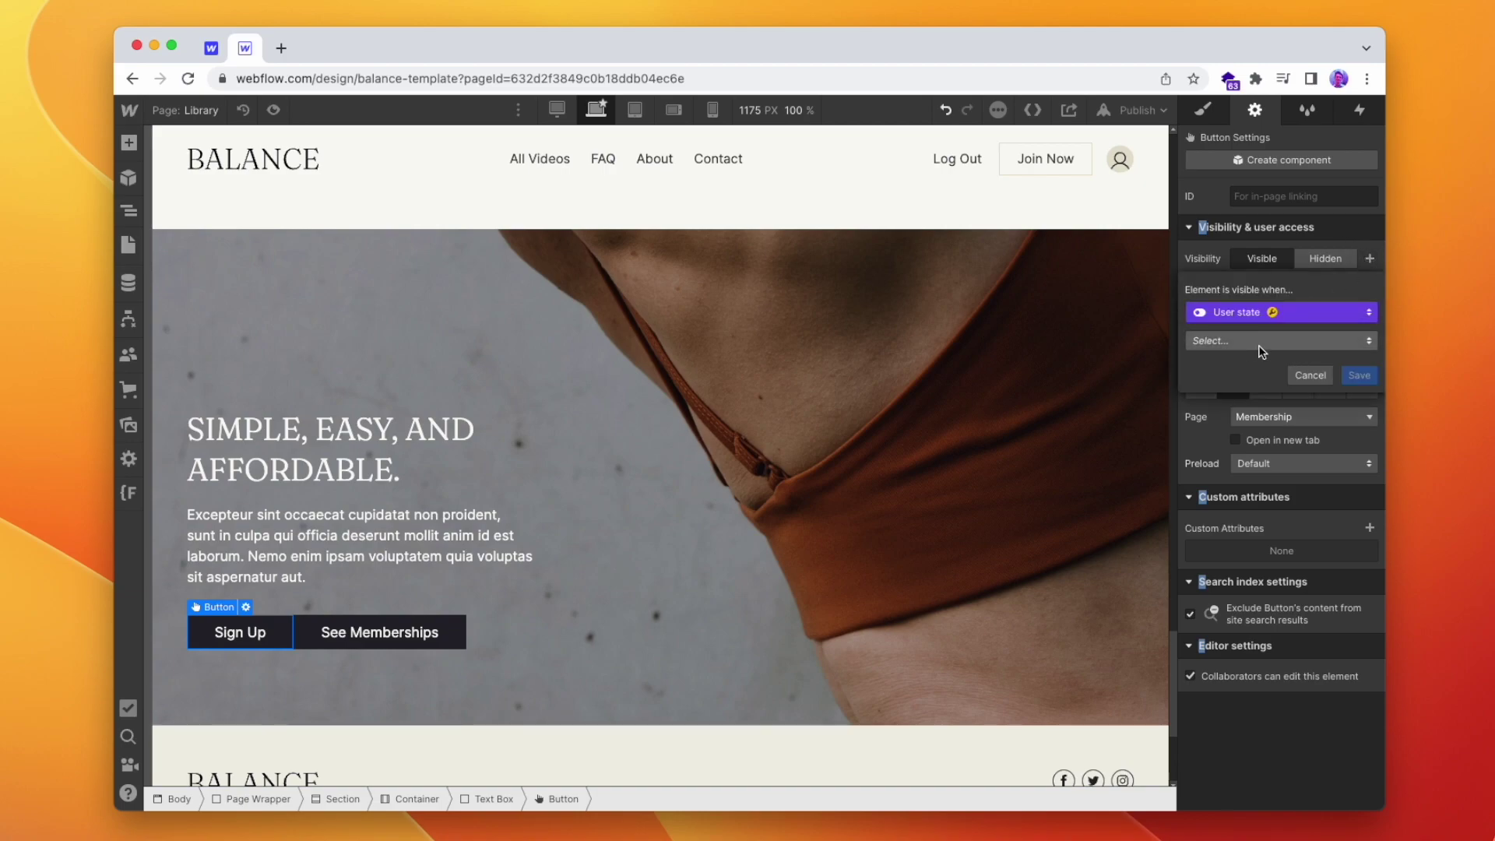
click(1277, 336)
click(1267, 366)
click(1358, 376)
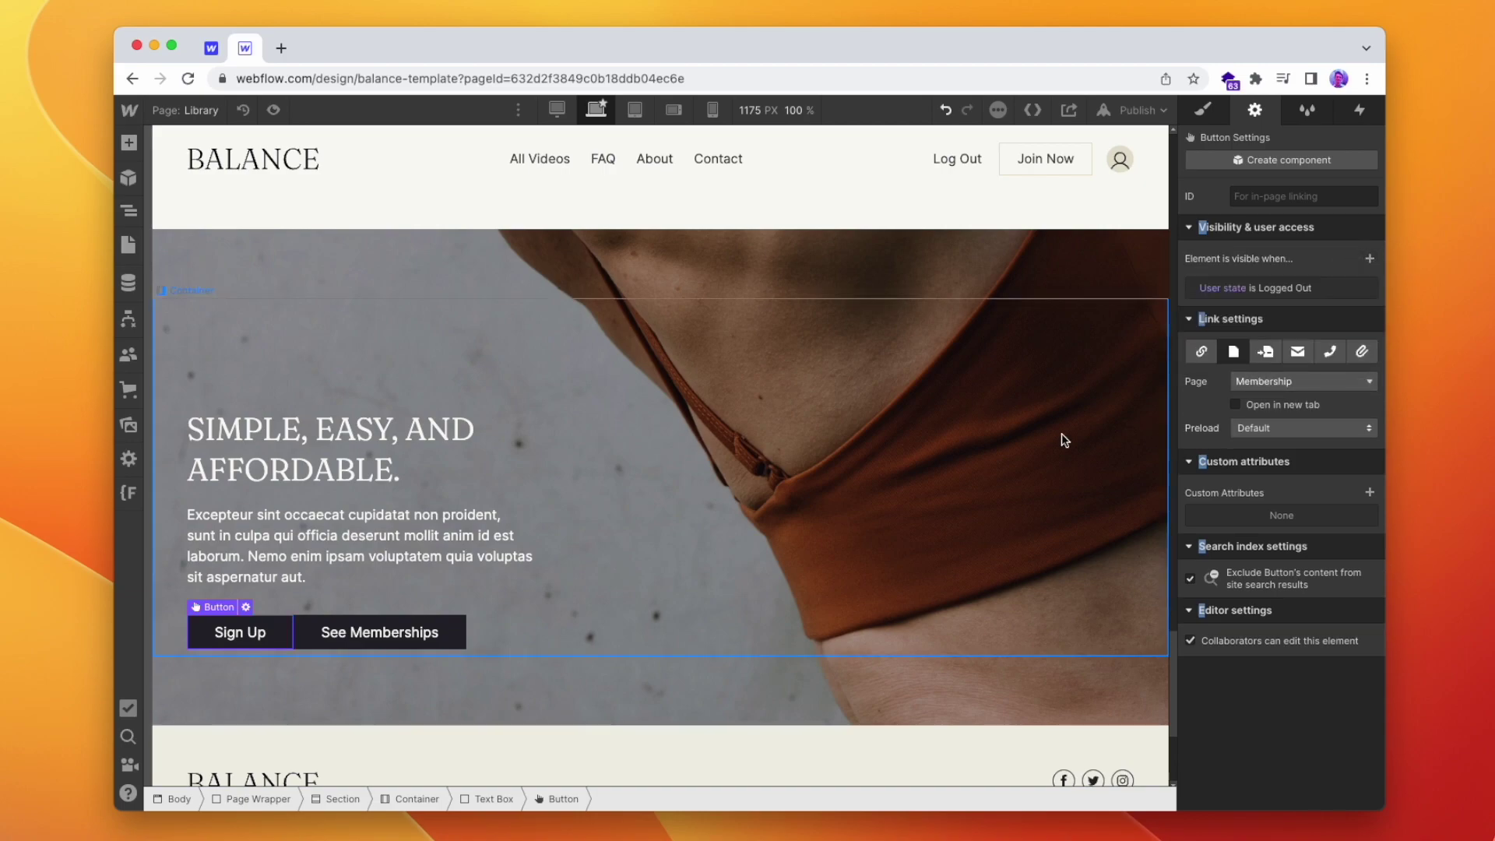
Set the See Memberships button's visibility condition to User state is Logged In
click(420, 653)
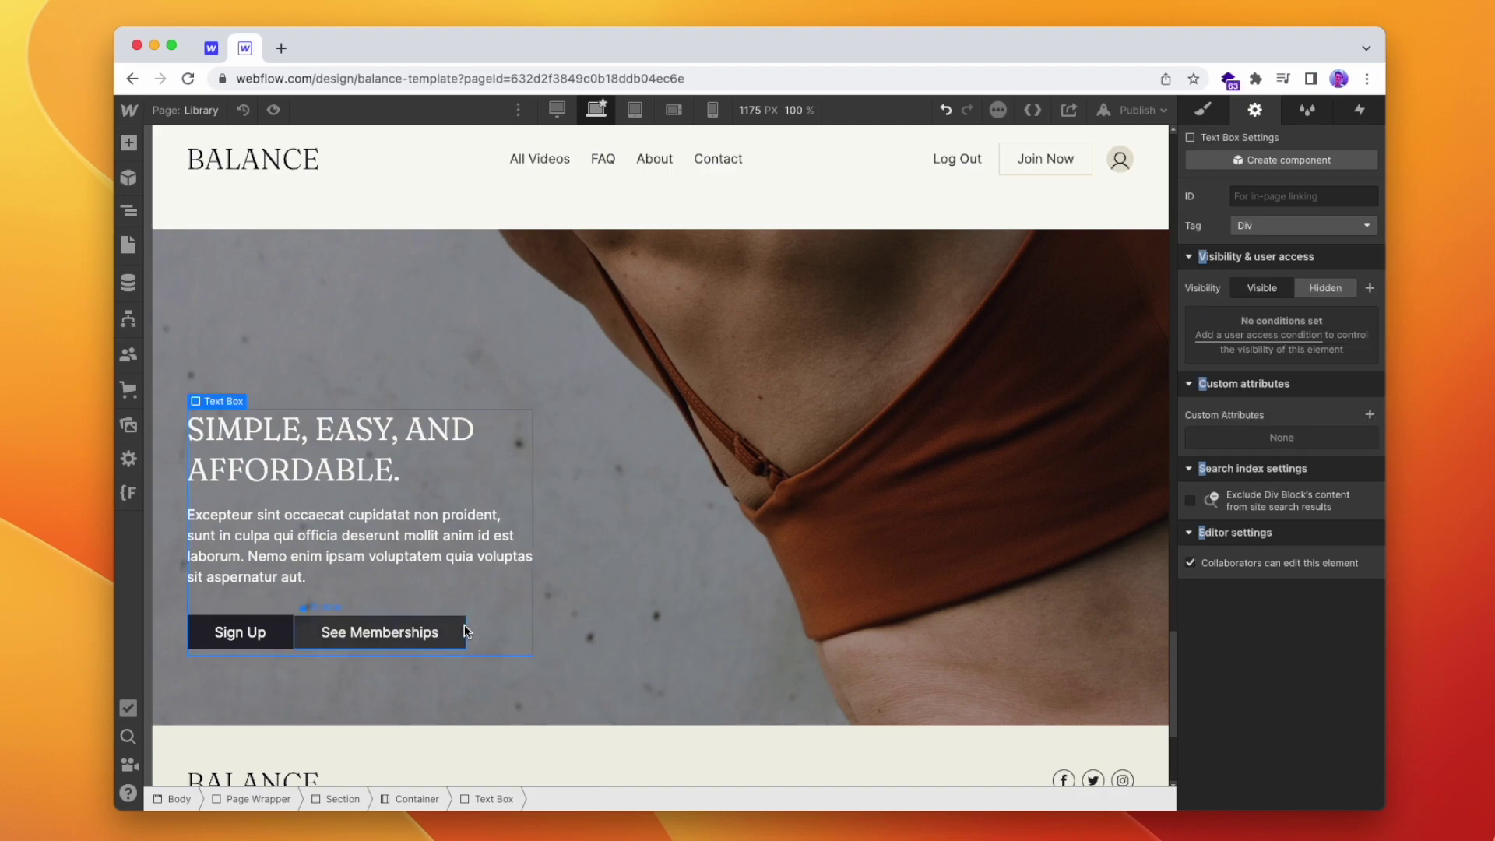
click(311, 638)
click(1369, 259)
click(1272, 313)
click(1245, 358)
click(1247, 335)
click(1222, 343)
click(1352, 377)
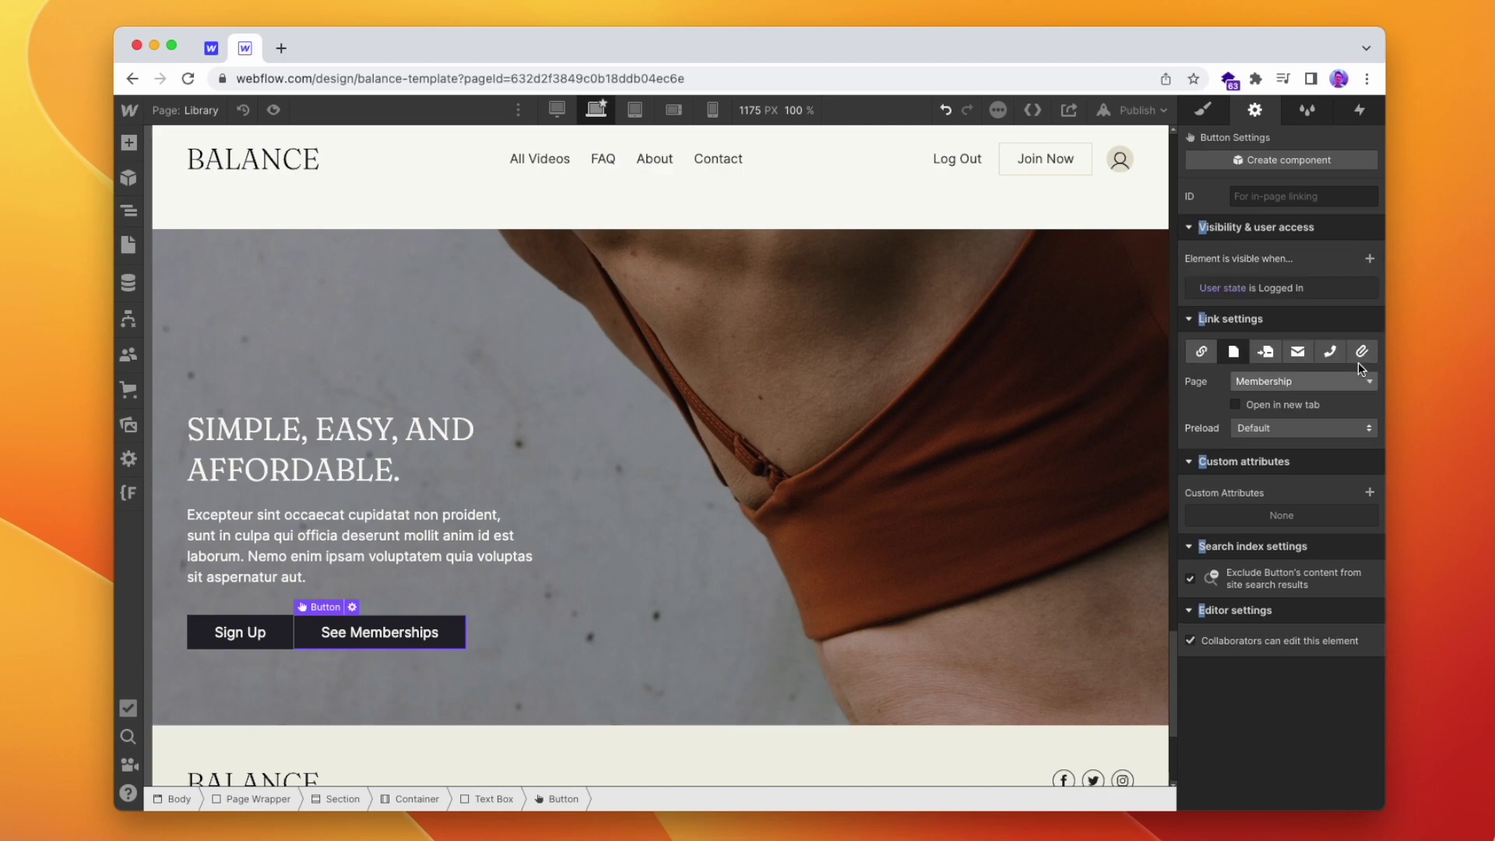